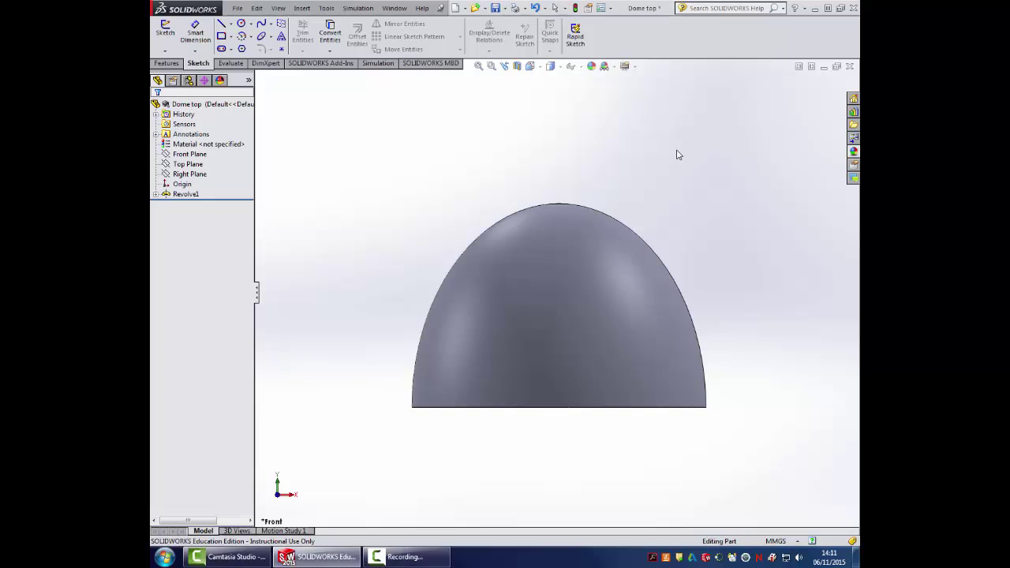
Orbit the dome through tilted, side-on and underside views to inspect it
middle_click_drag(676, 153, 562, 231)
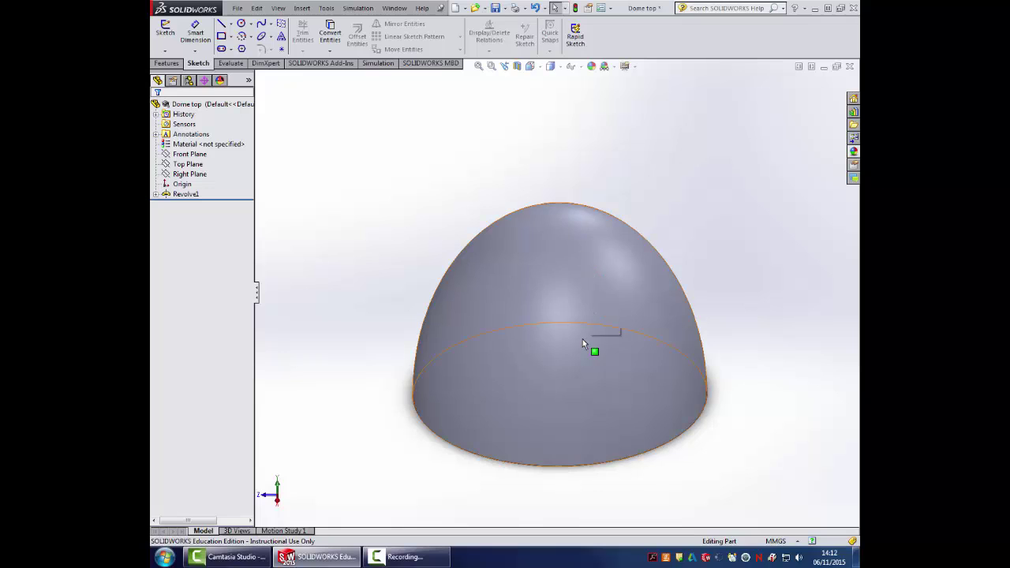
mouse_move(583, 344)
middle_mouse_down()
mouse_move(579, 245)
mouse_move(570, 338)
middle_mouse_up()
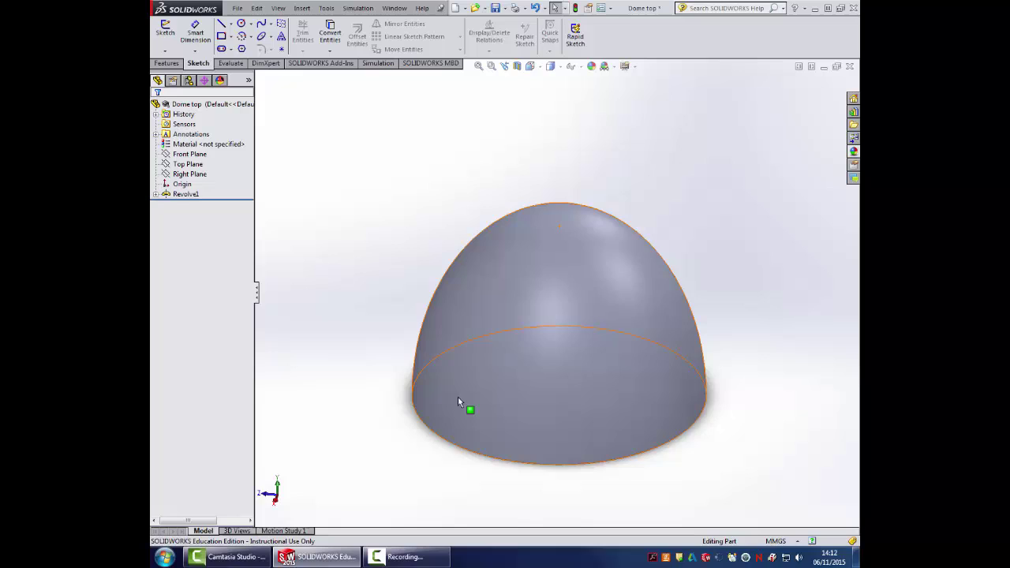
middle_click_drag(457, 397, 457, 364)
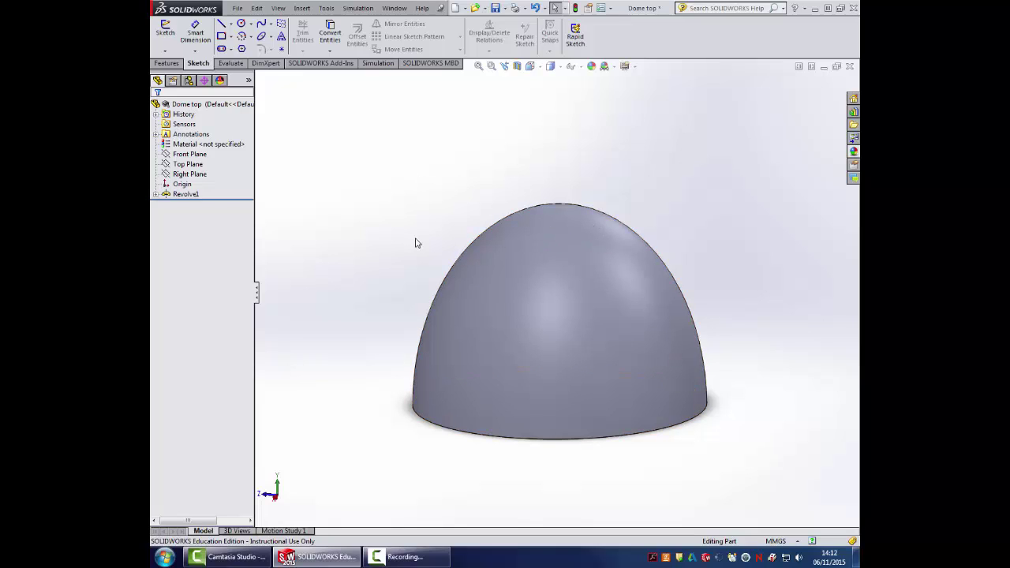
middle_click_drag(404, 236, 376, 323)
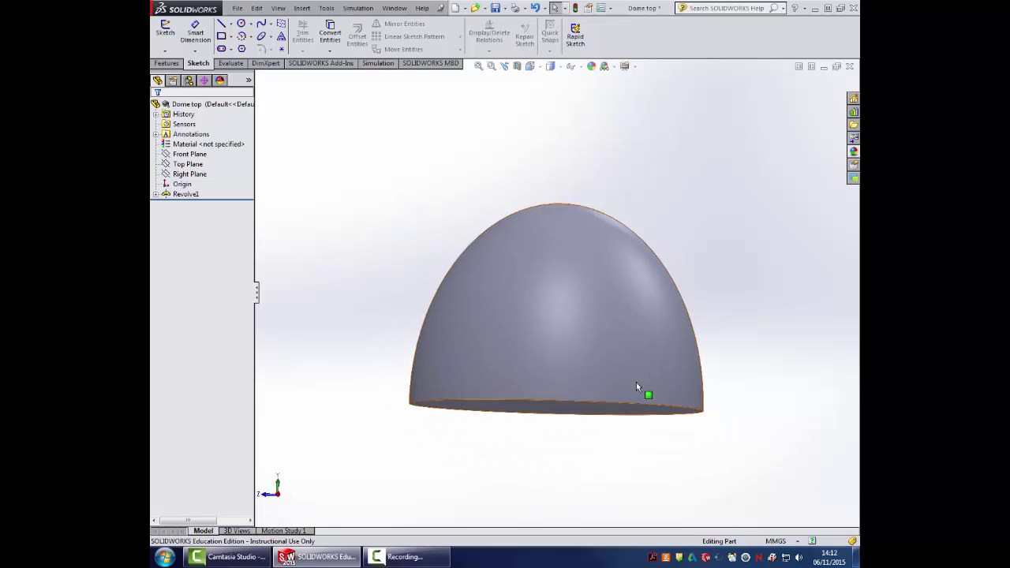
Start a new sketch on the Front Plane and view the dome from the front
left_click(166, 29)
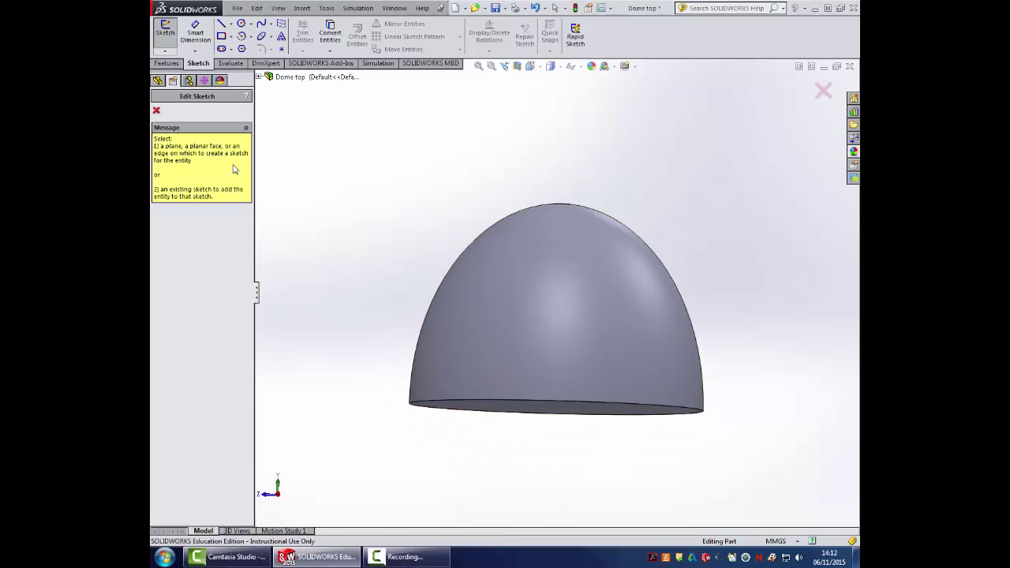
left_click(259, 77)
left_click(301, 135)
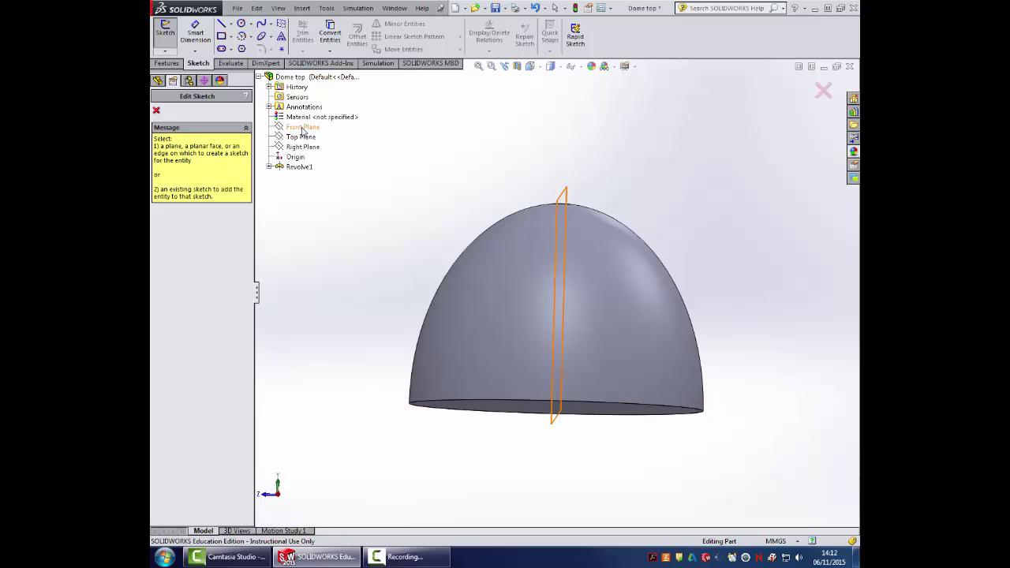
left_click(533, 67)
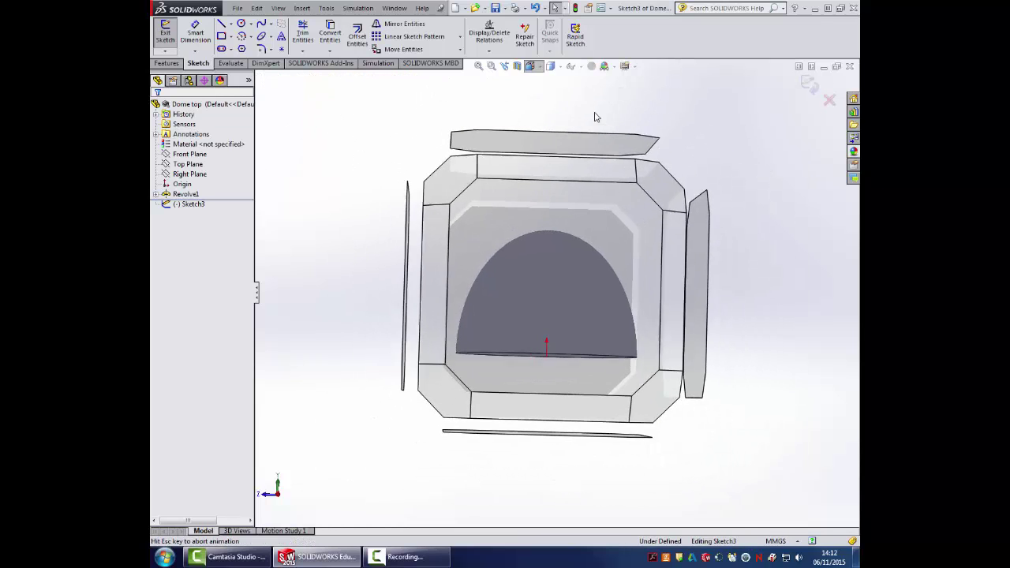
left_click(588, 122)
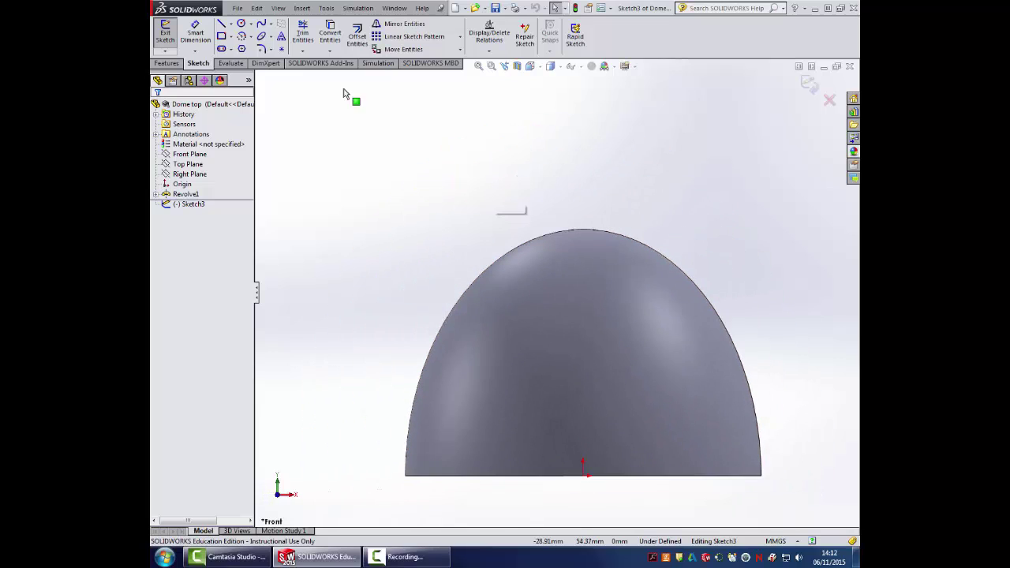
Draw a corner rectangle across the dome's base and dimension its height to 20 mm
left_click(221, 36)
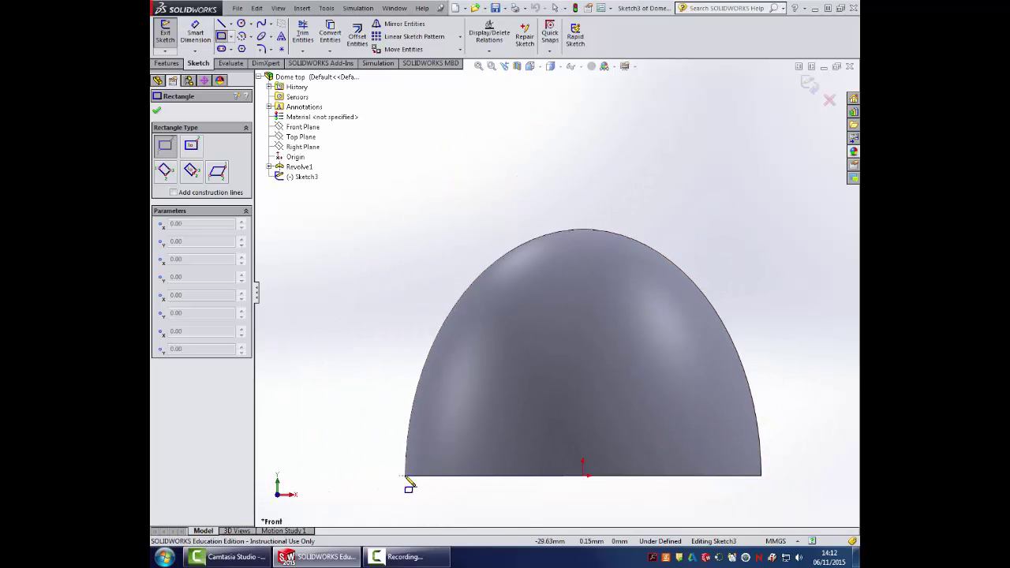
left_click_drag(360, 476, 559, 371)
left_click_drag(686, 341, 806, 360)
left_click(197, 36)
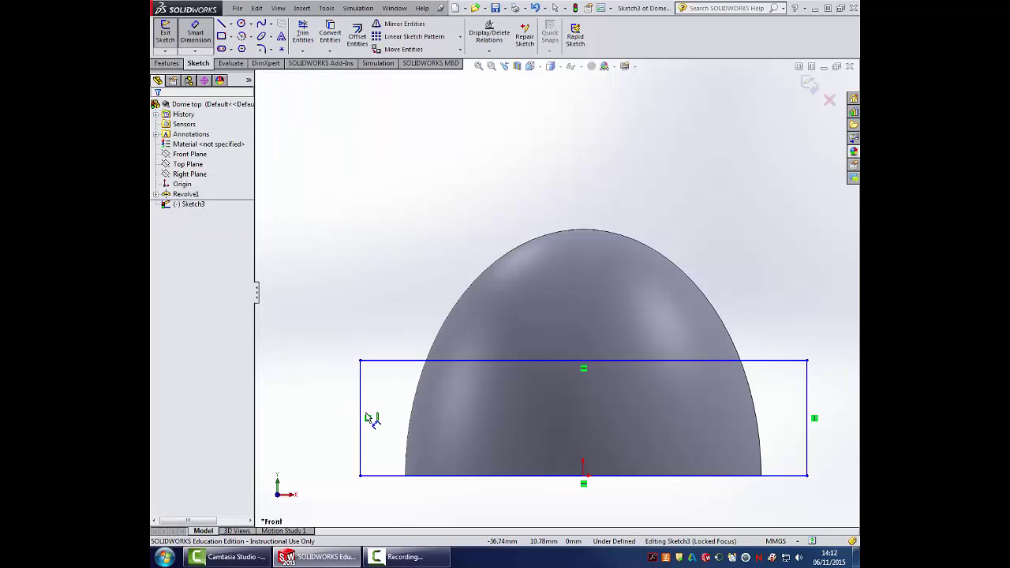
left_click(363, 417)
left_click(334, 414)
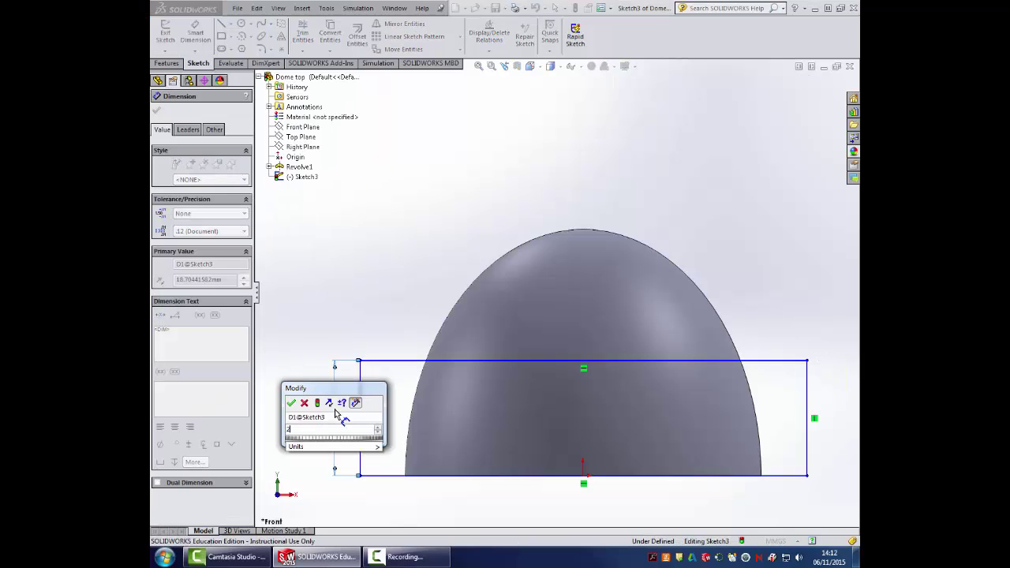
type("20")
key("Return")
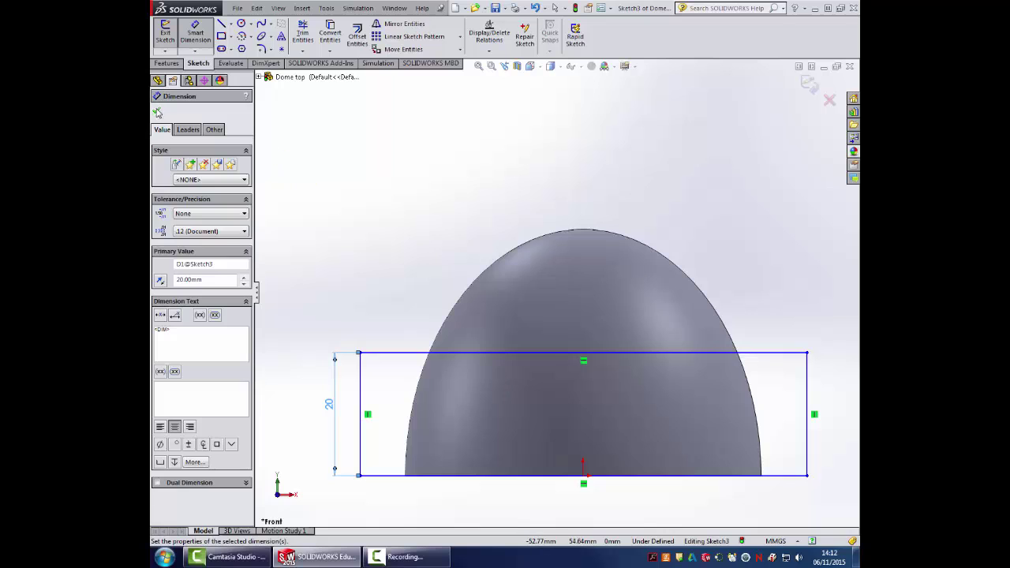
Extrude-cut the rectangle through the dome in both directions, Blind 45 mm
left_click(157, 113)
left_click(167, 63)
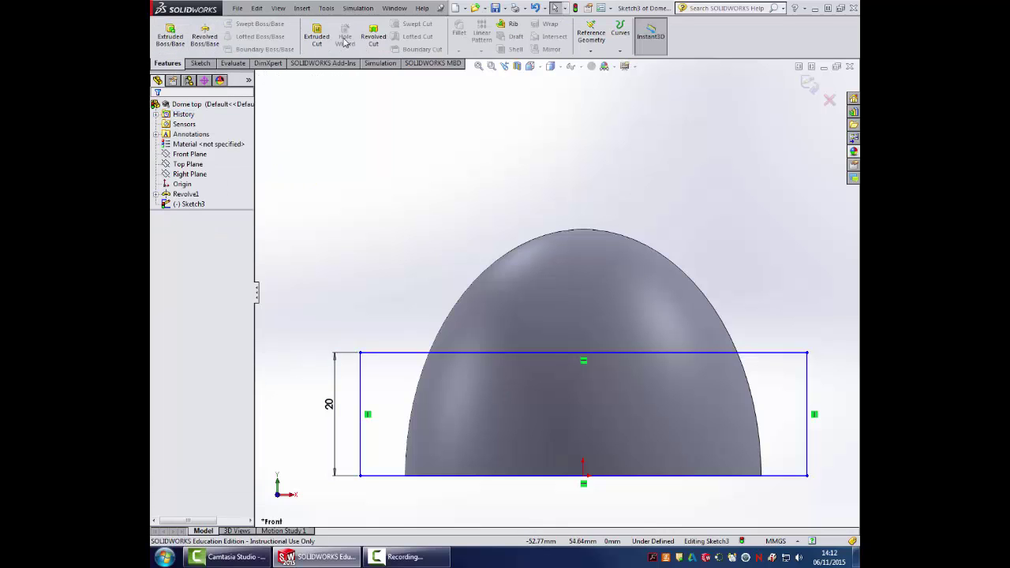
left_click(316, 36)
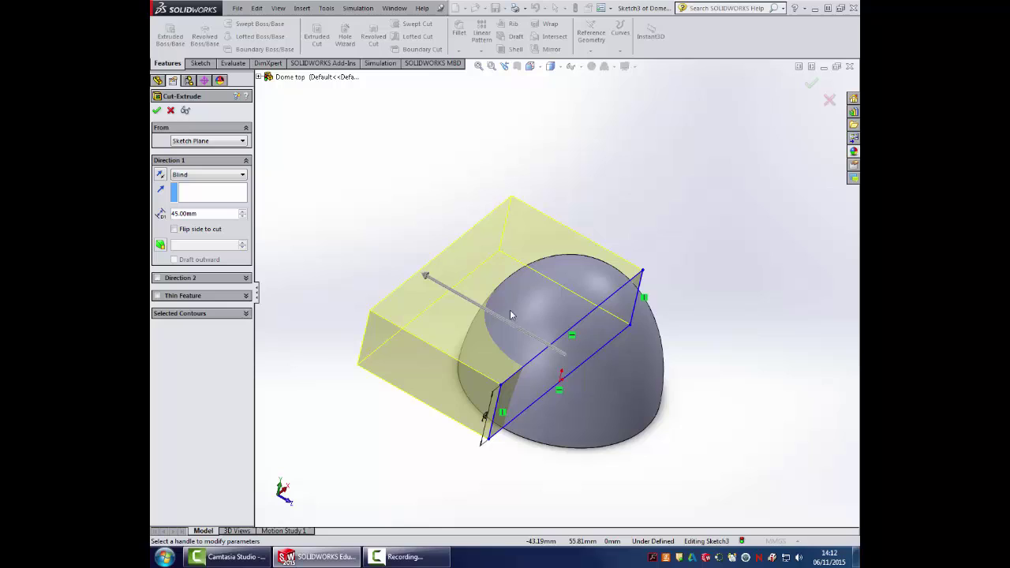
left_click(158, 278)
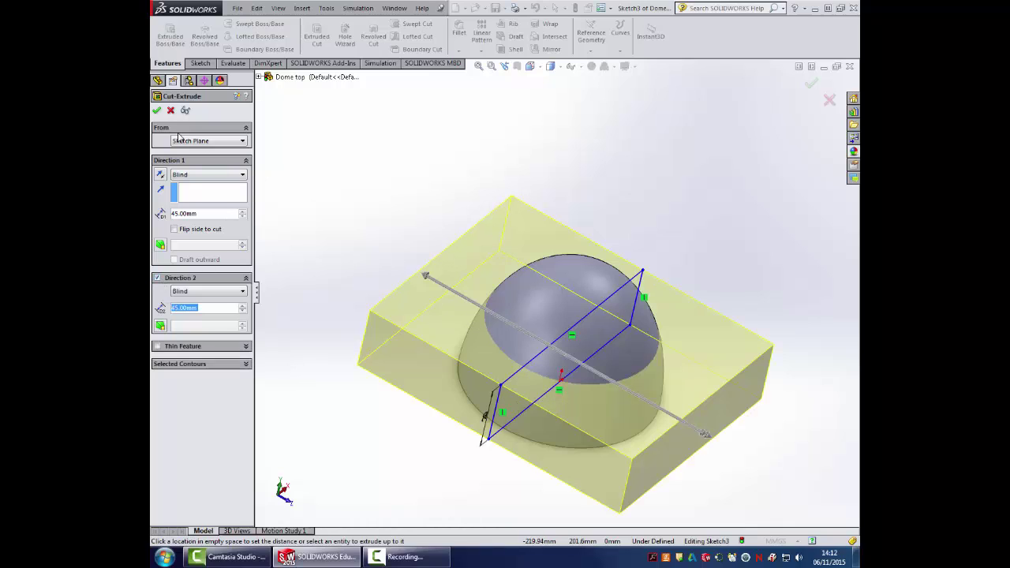
left_click(157, 112)
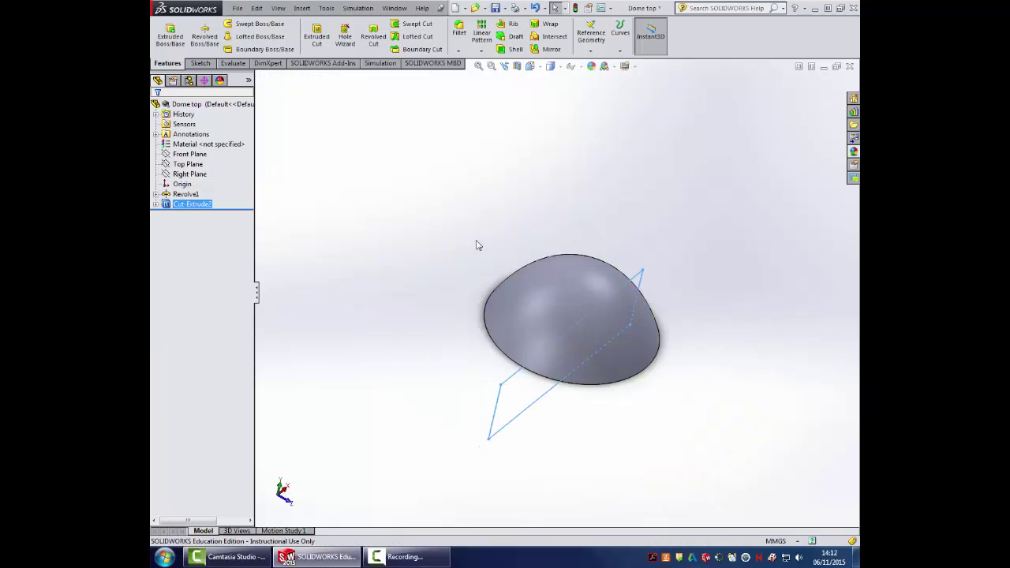
Save the part over the existing Dome top file
left_click(237, 8)
left_click(253, 99)
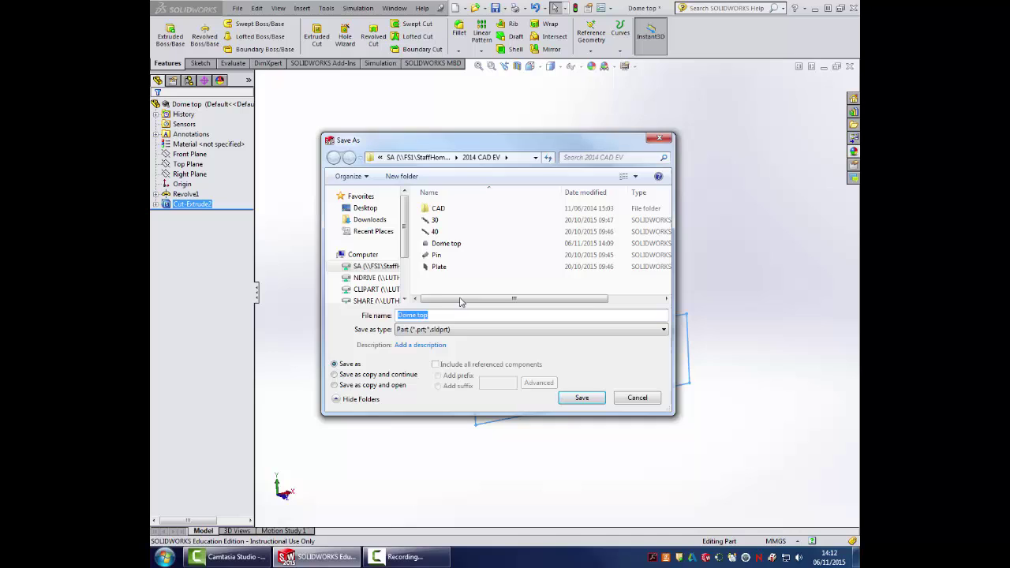
left_click(581, 399)
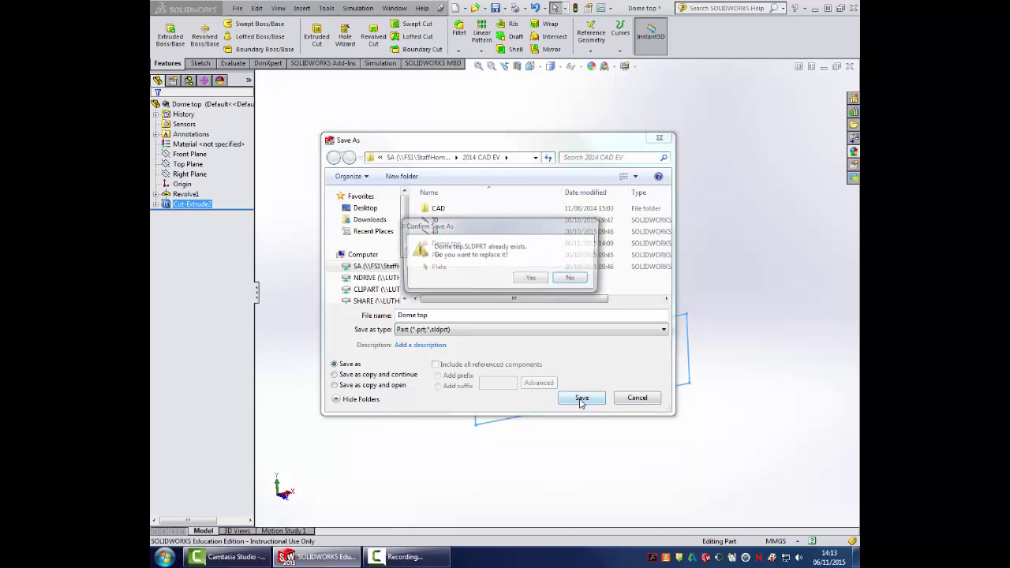
left_click(534, 280)
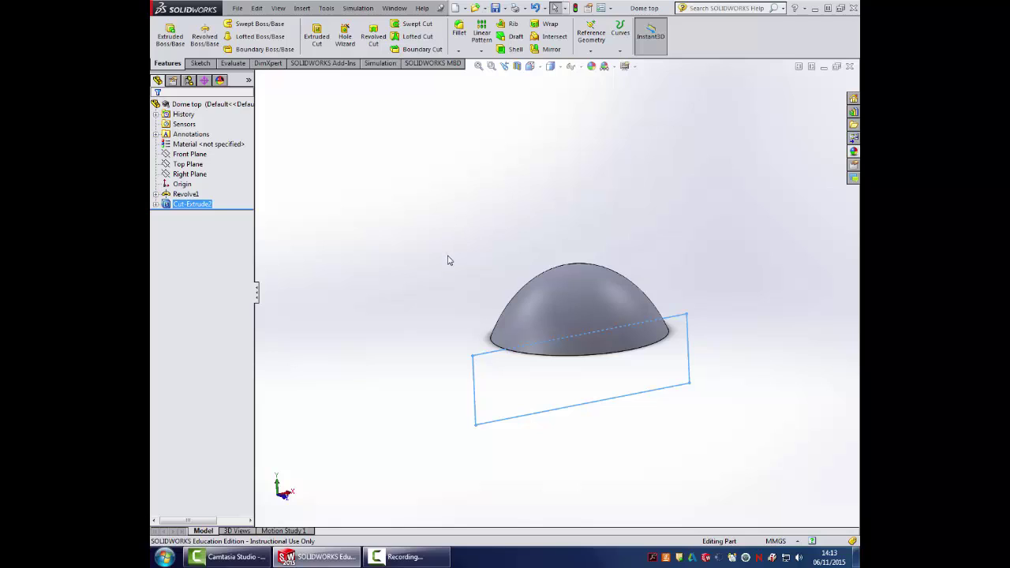
Reopen the cut's Sketch3 for editing
left_click(402, 237)
mouse_move(399, 232)
middle_mouse_down()
mouse_move(461, 216)
mouse_move(443, 246)
middle_mouse_up()
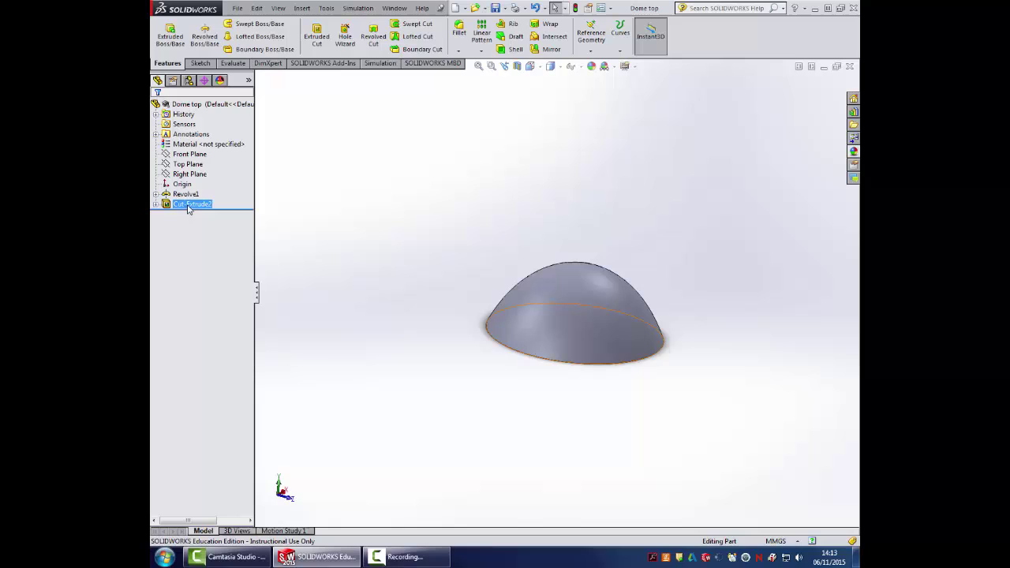
left_click(157, 204)
right_click(199, 214)
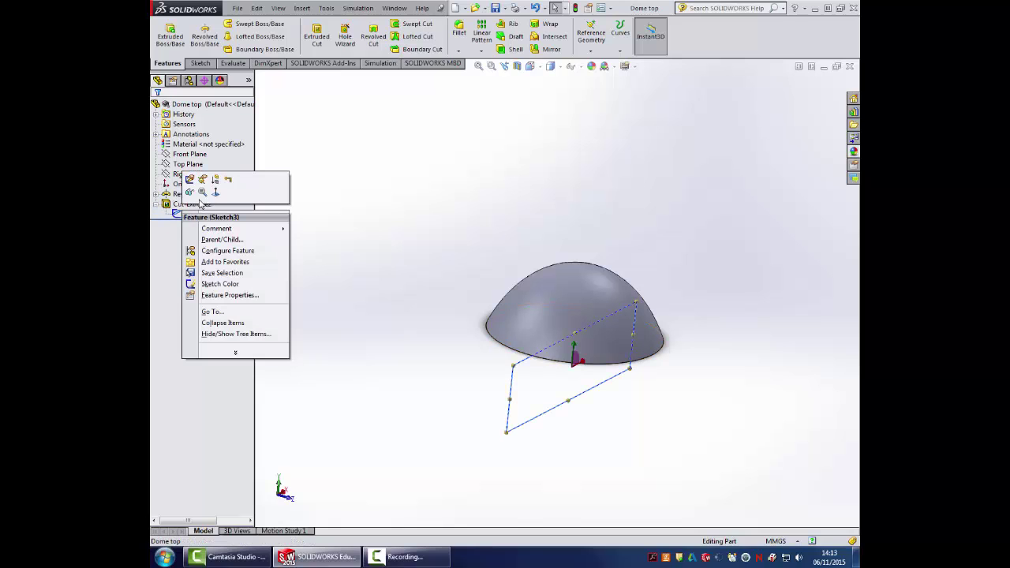
left_click(195, 185)
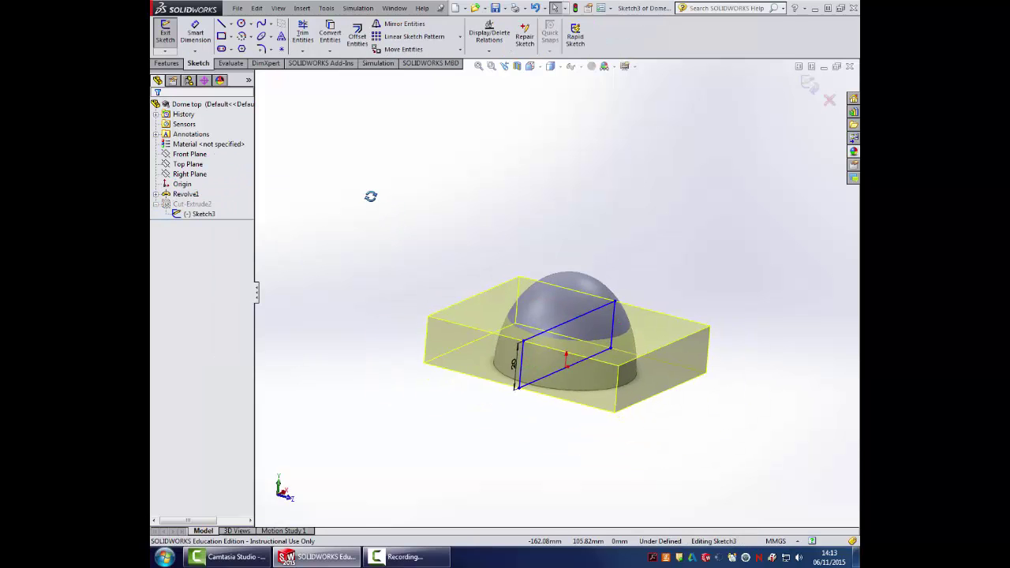
Add a large rectangle enclosing the dome so the cut keeps only the base band
left_click(222, 36)
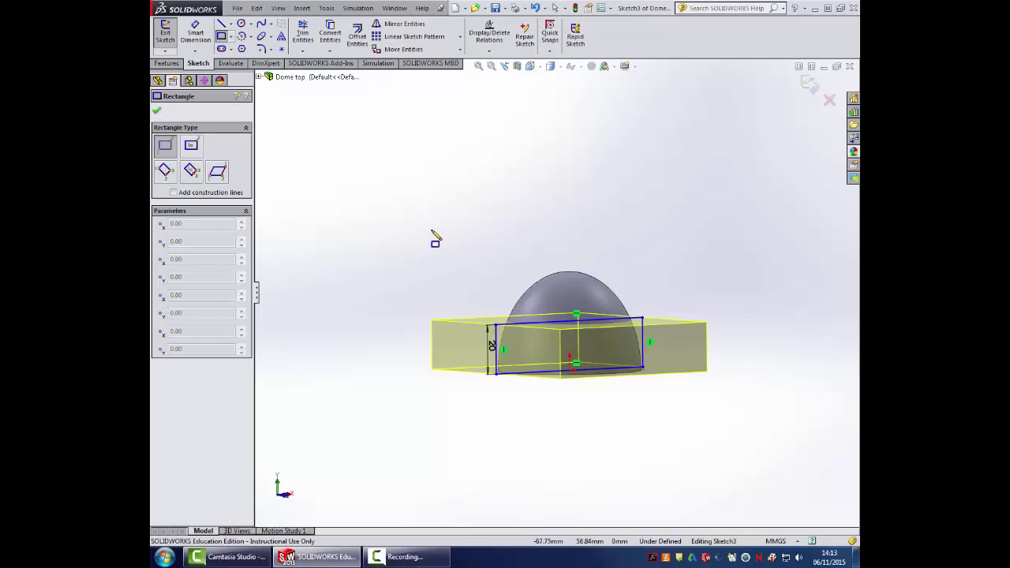
left_click(431, 230)
left_click(743, 419)
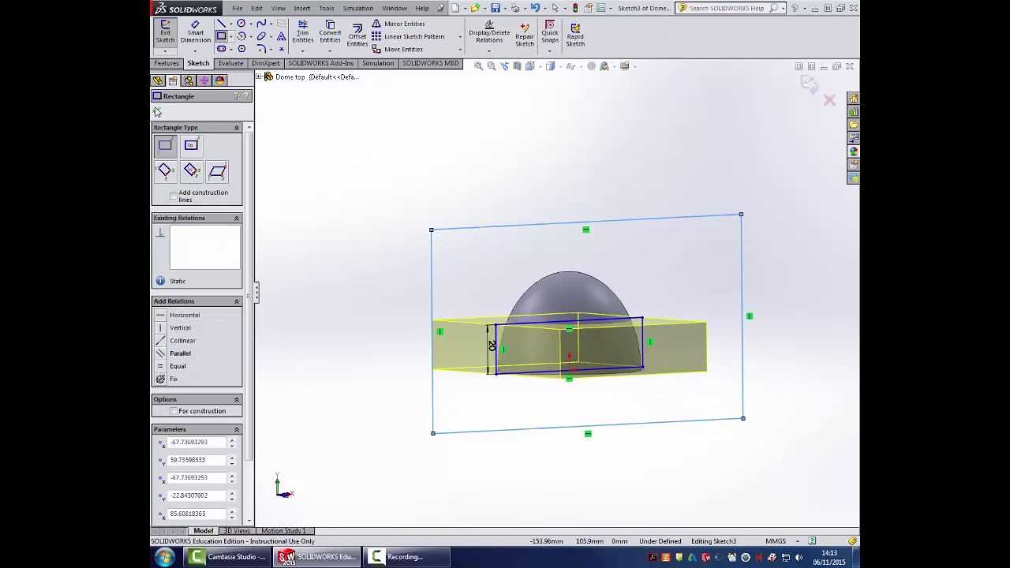
key("Escape")
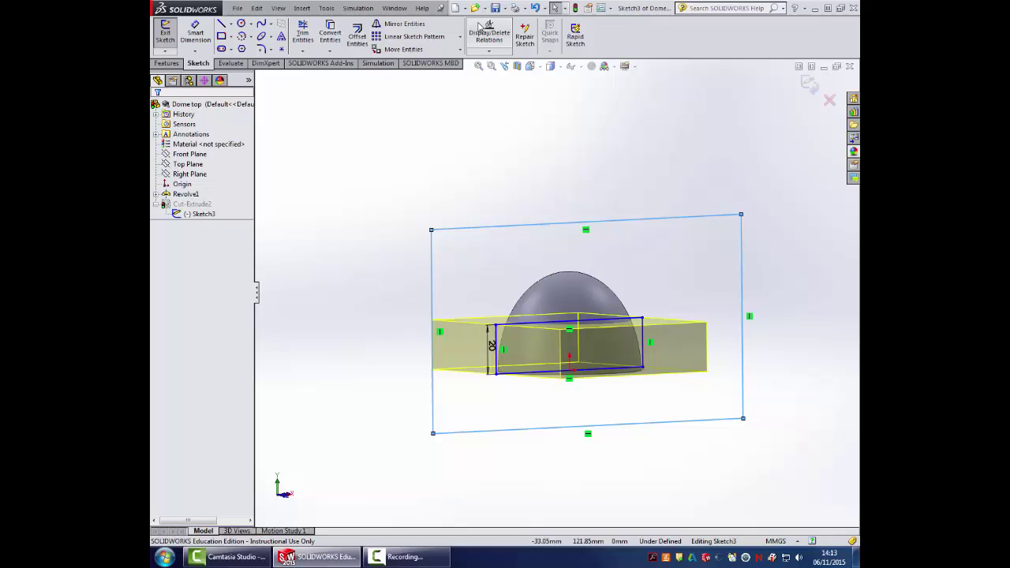
left_click(575, 8)
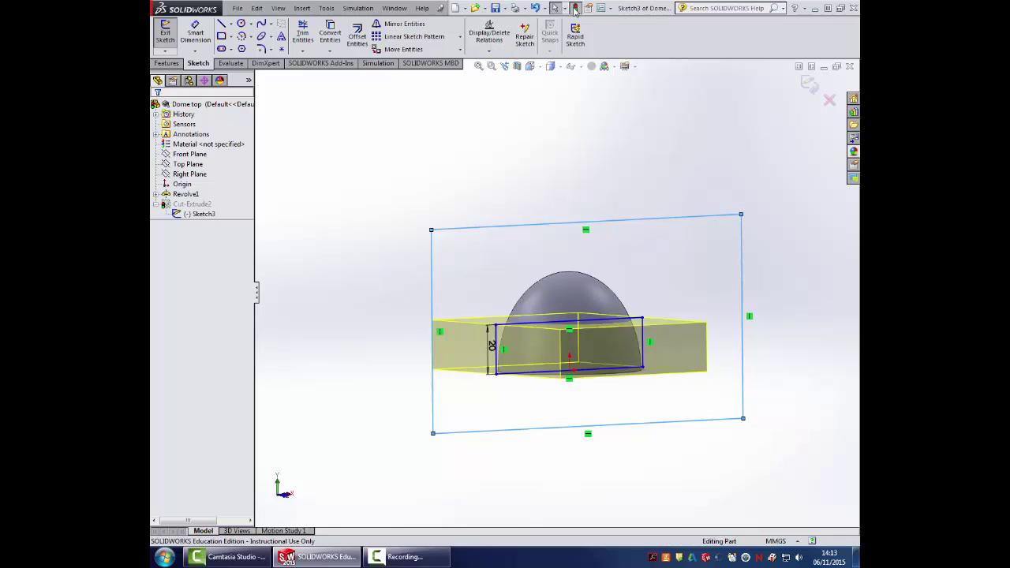
middle_click_drag(530, 219, 494, 224)
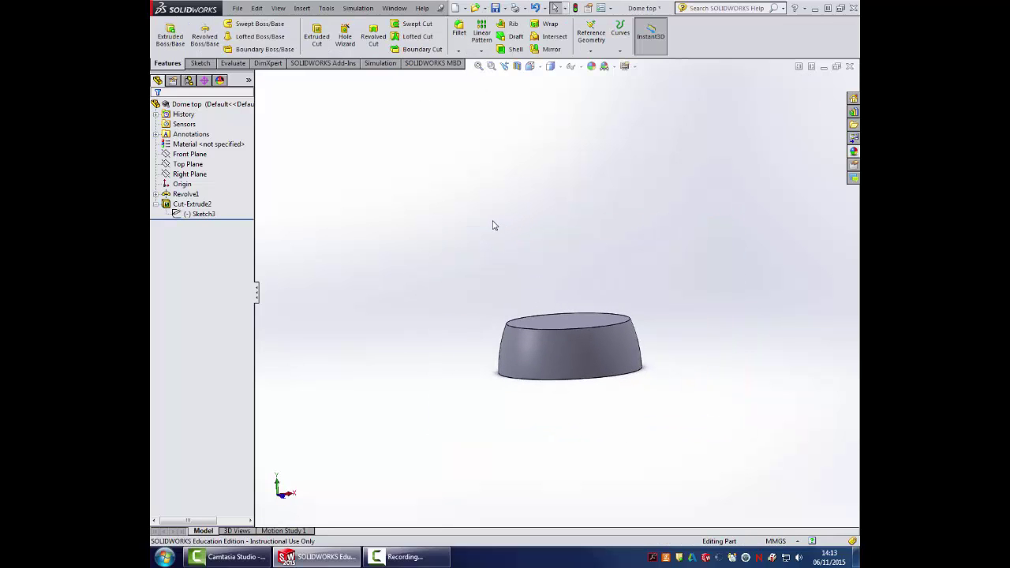
Save the part under the new name Dome bottom
left_click(240, 10)
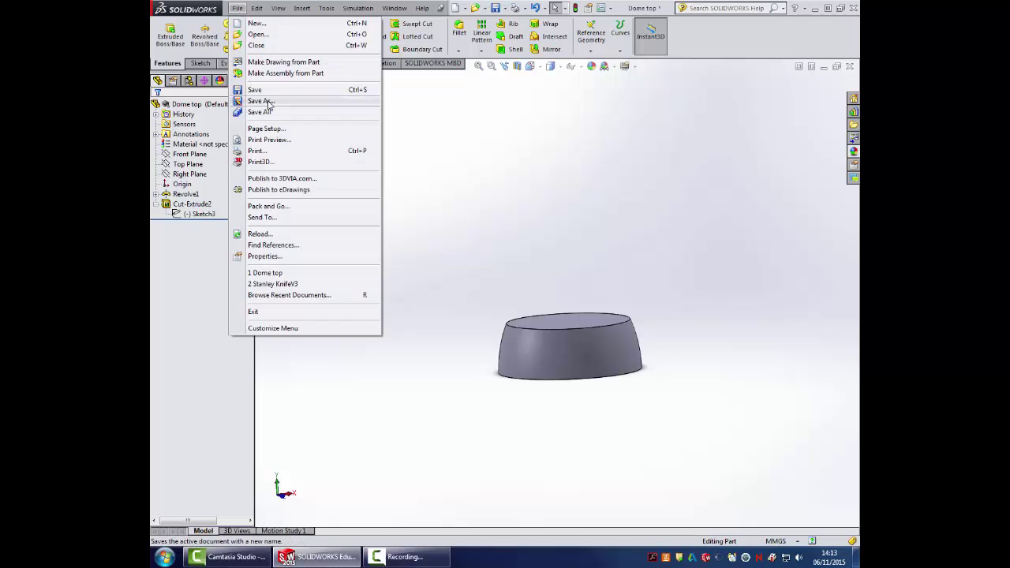
left_click(254, 103)
left_click(441, 317)
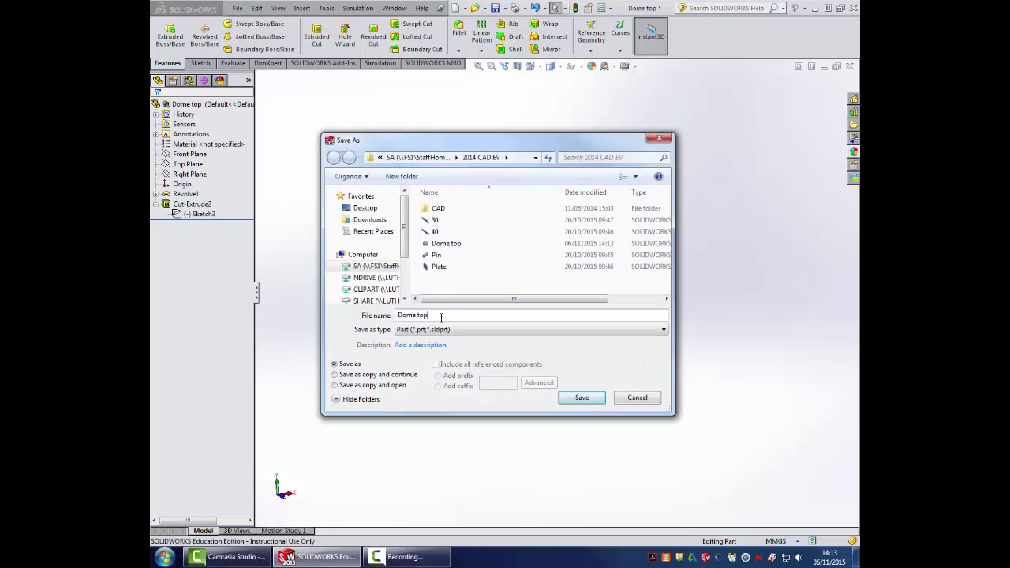
key("BackSpace")
key("BackSpace")
key("BackSpace")
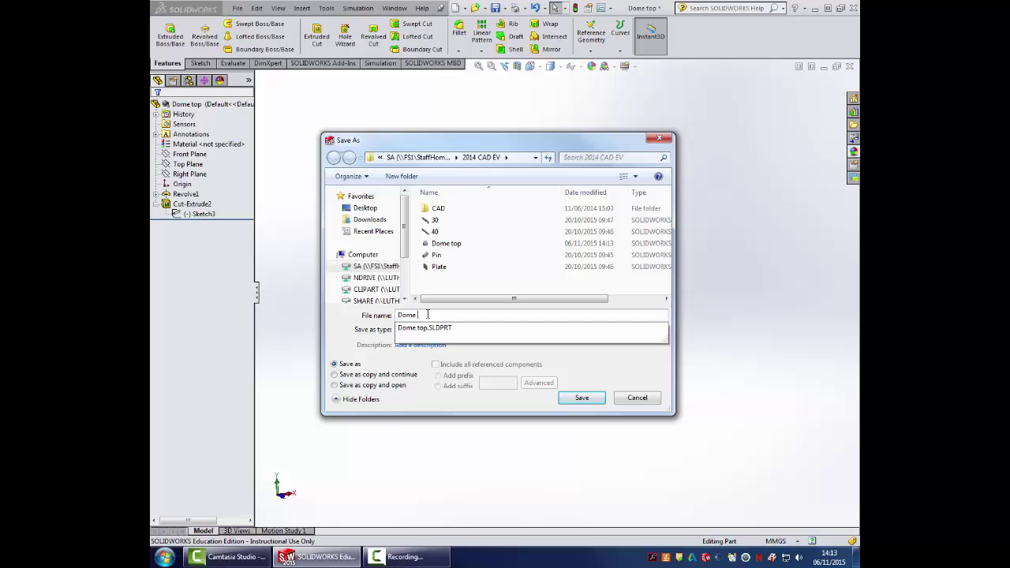
type("bottom")
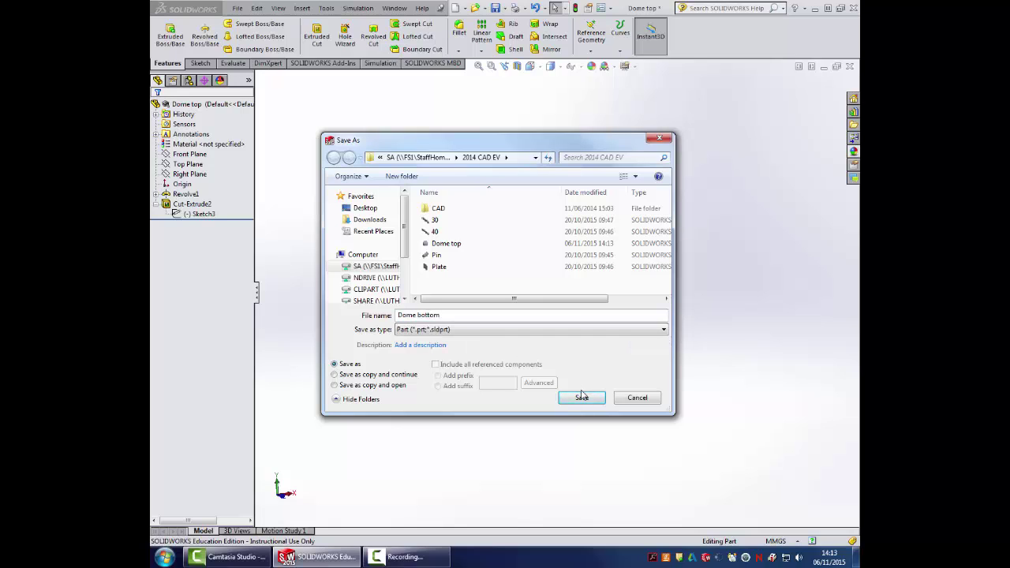
left_click(581, 397)
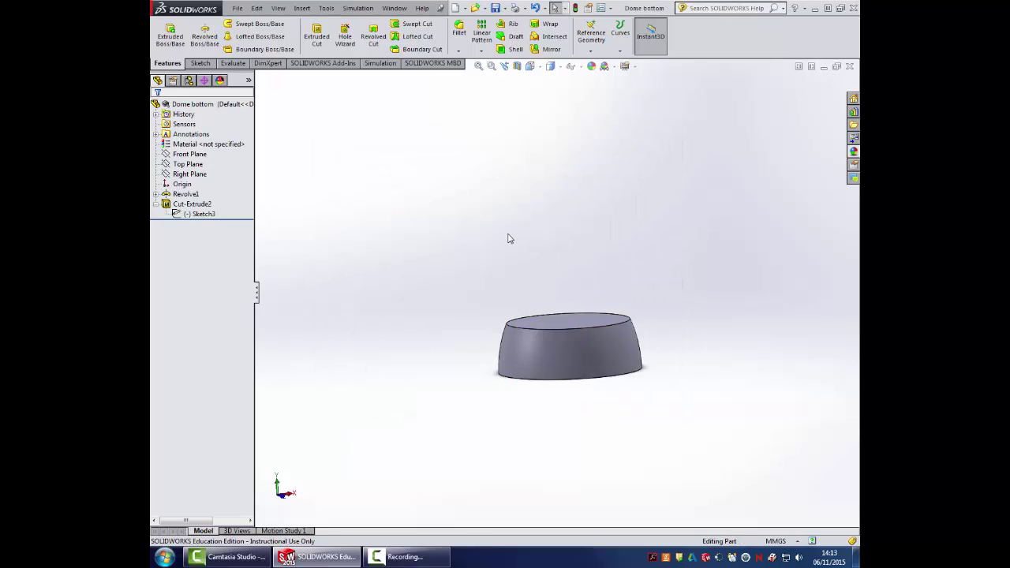
middle_click_drag(509, 238, 572, 381)
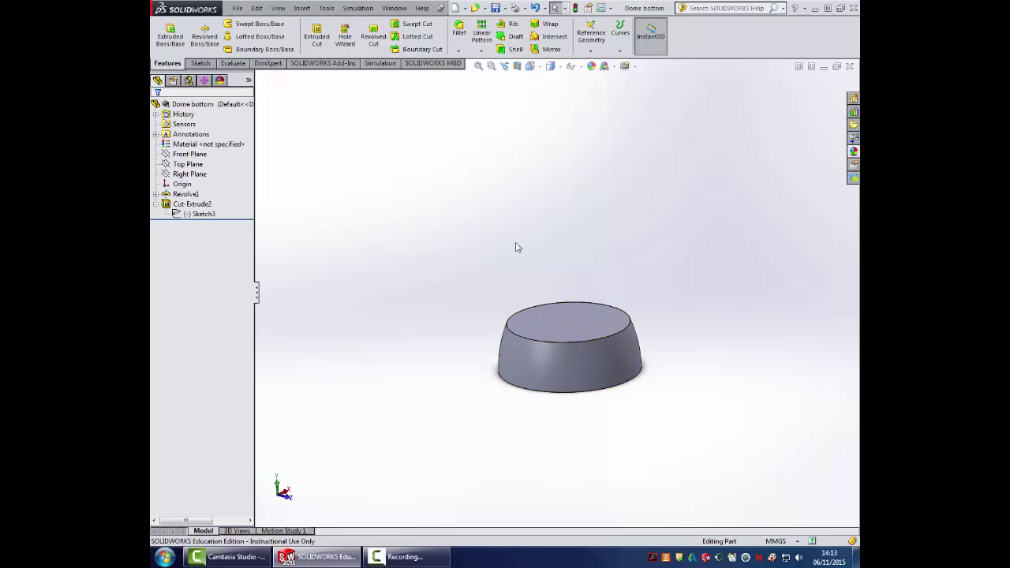
Export Dome bottom as an STL (*.stl) file and confirm writing it
left_click(238, 8)
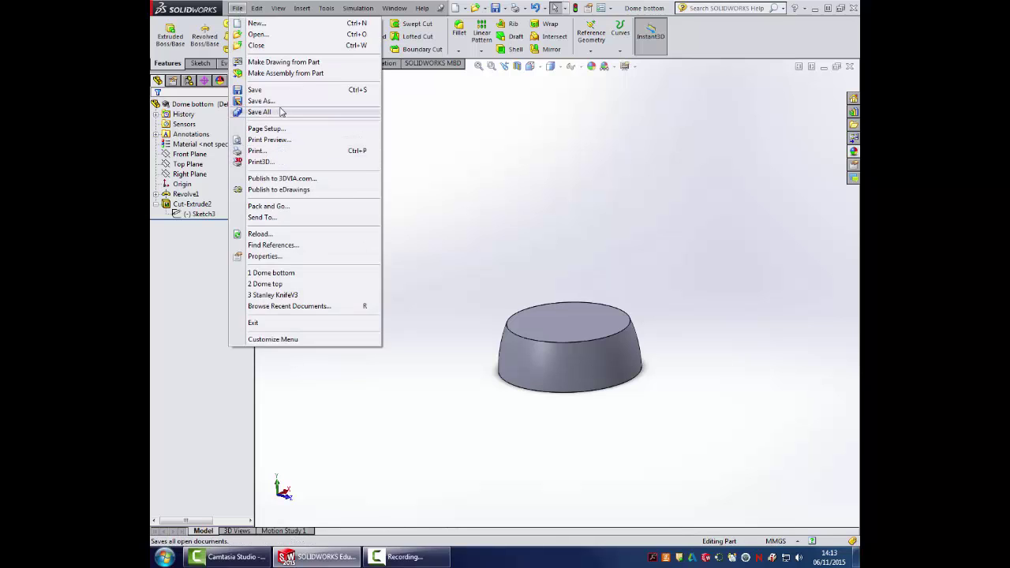
left_click(276, 112)
left_click(238, 8)
left_click(254, 101)
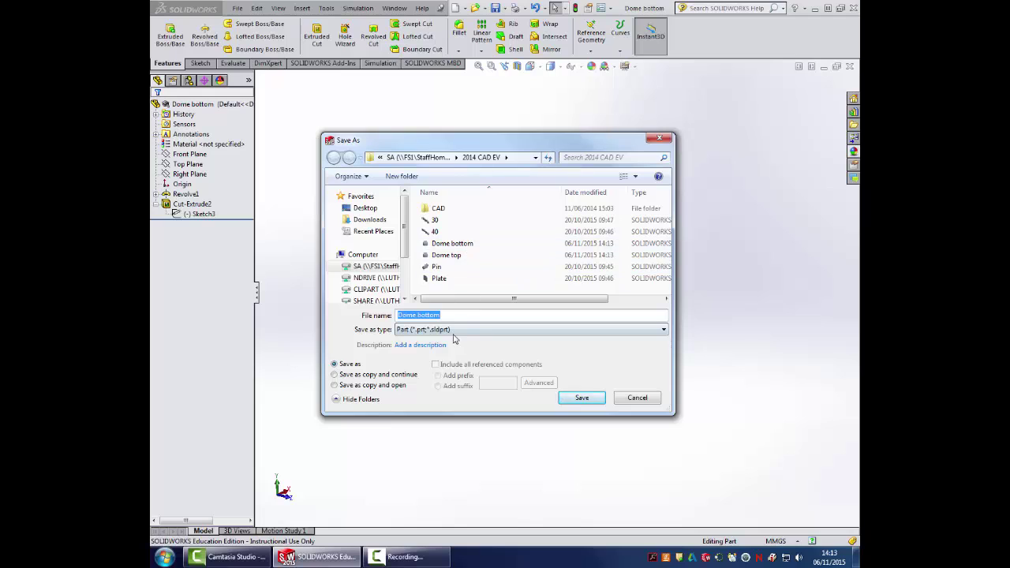
left_click(454, 331)
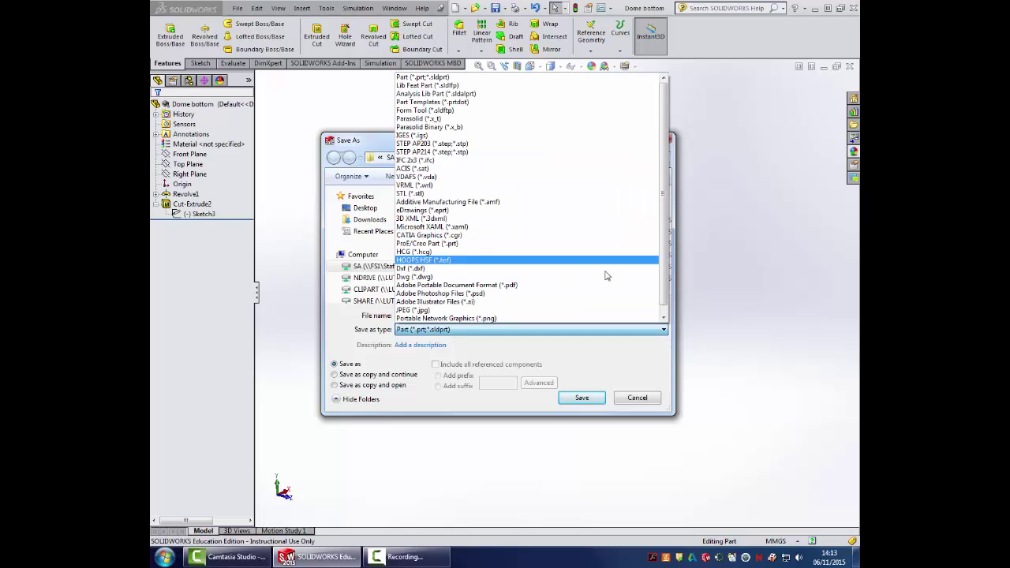
left_click_drag(663, 230, 664, 266)
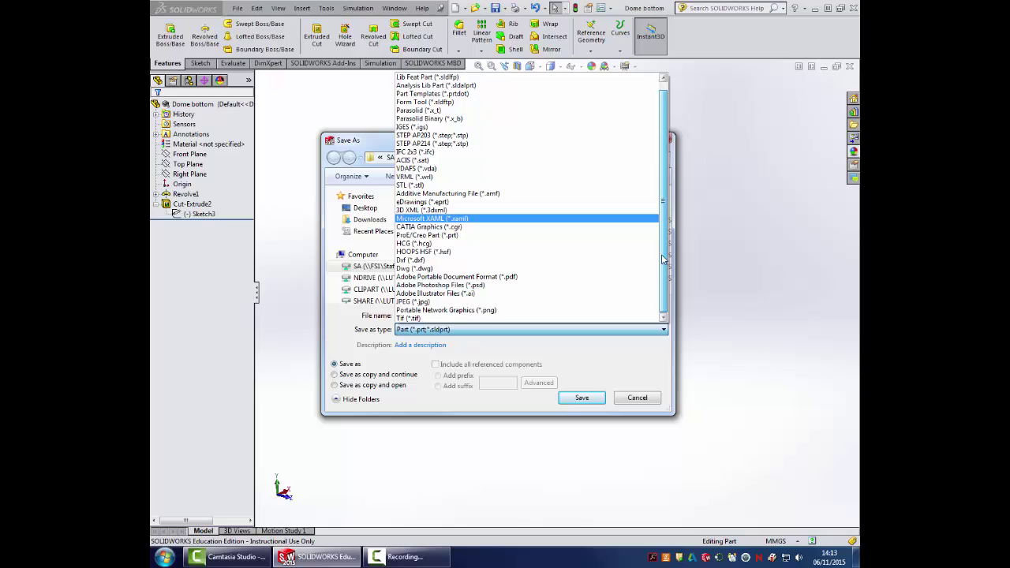
left_click(474, 184)
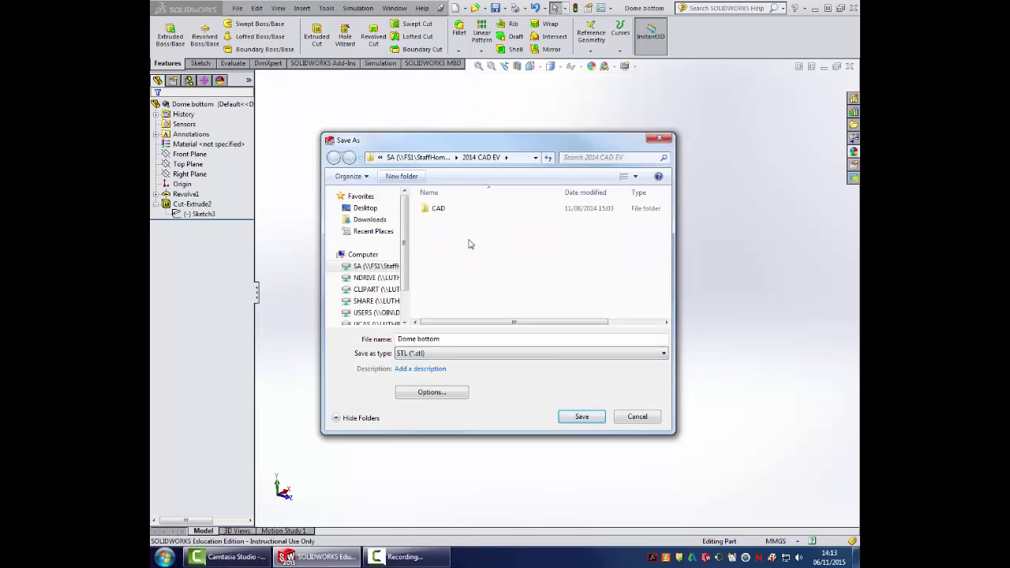
left_click(588, 418)
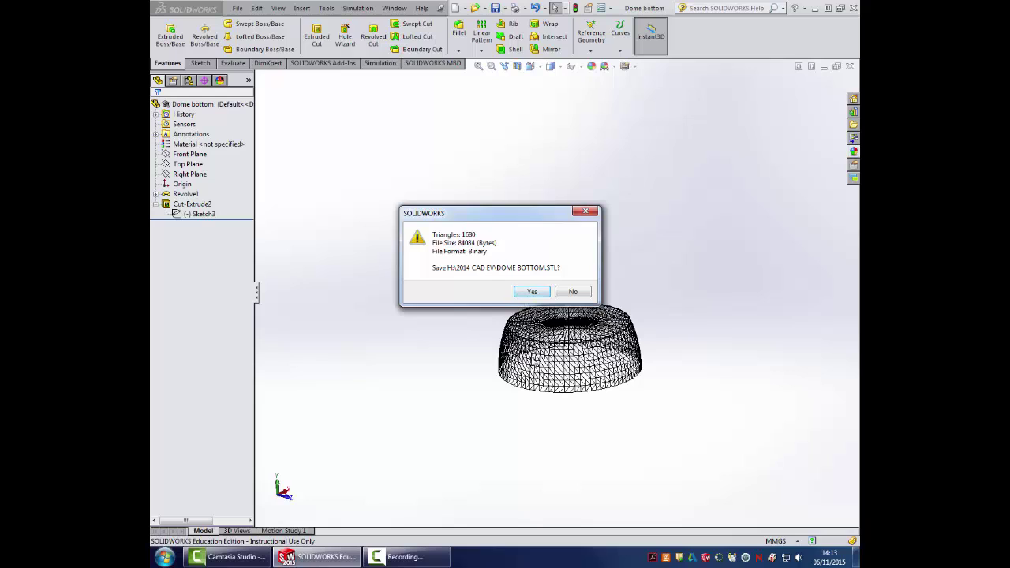
left_click(534, 292)
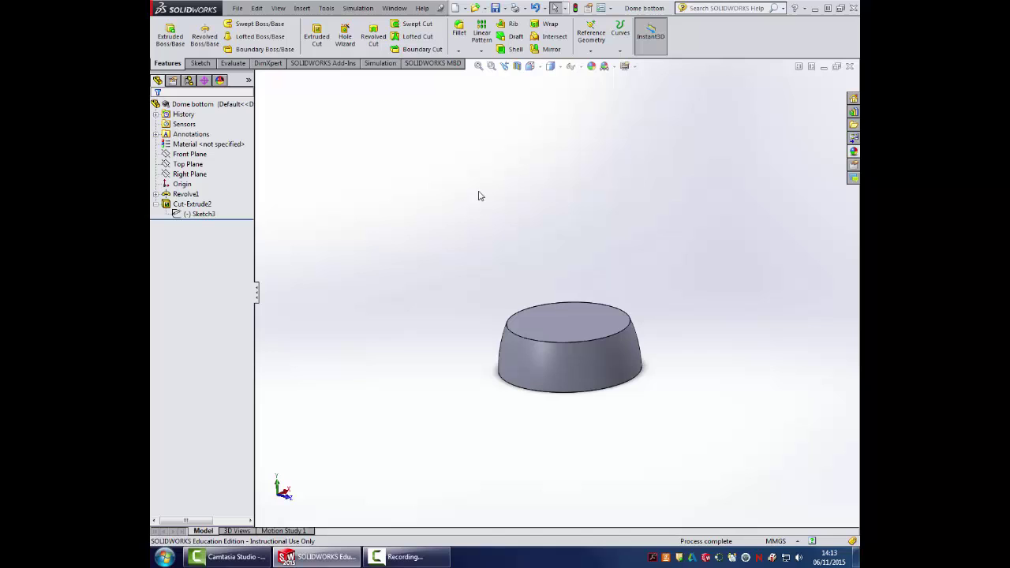
Minimise SOLIDWORKS and launch Boxford 3D-GeoCAM from its desktop icon
left_click(814, 8)
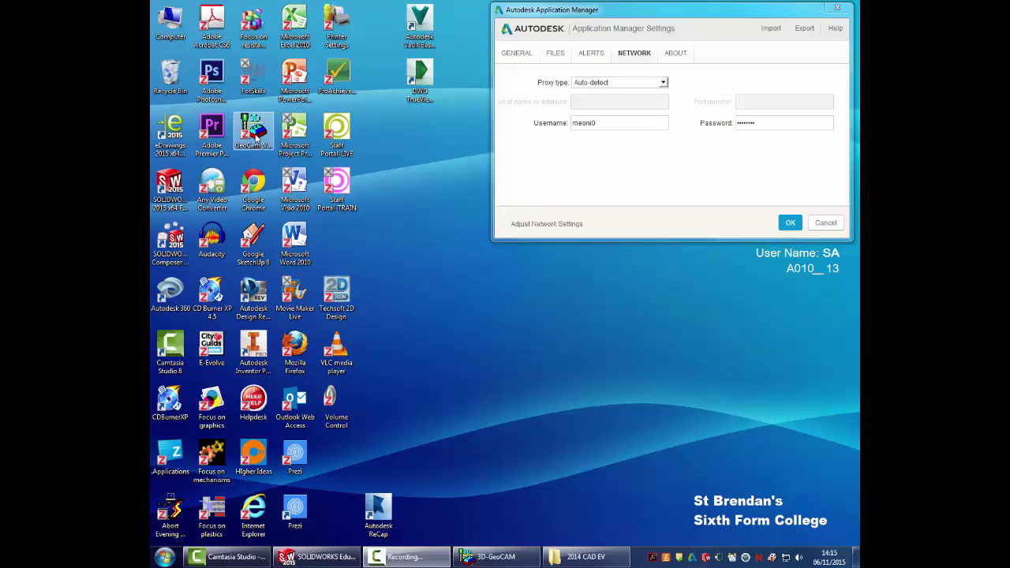
double_click(253, 134)
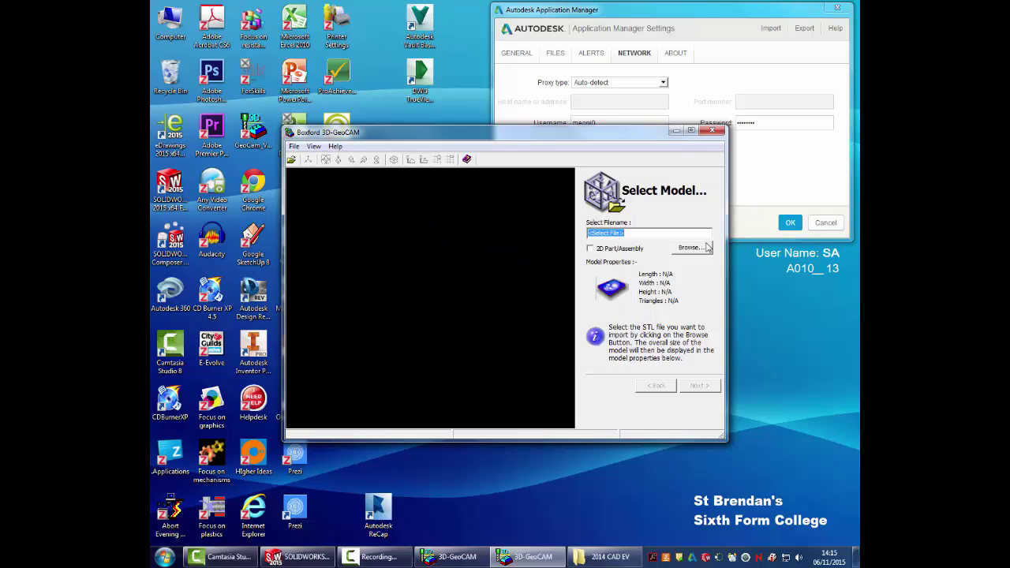
Import the Dome bottom STL from the 2014 CAD EV folder and go to Define Cut Plane
left_click(694, 248)
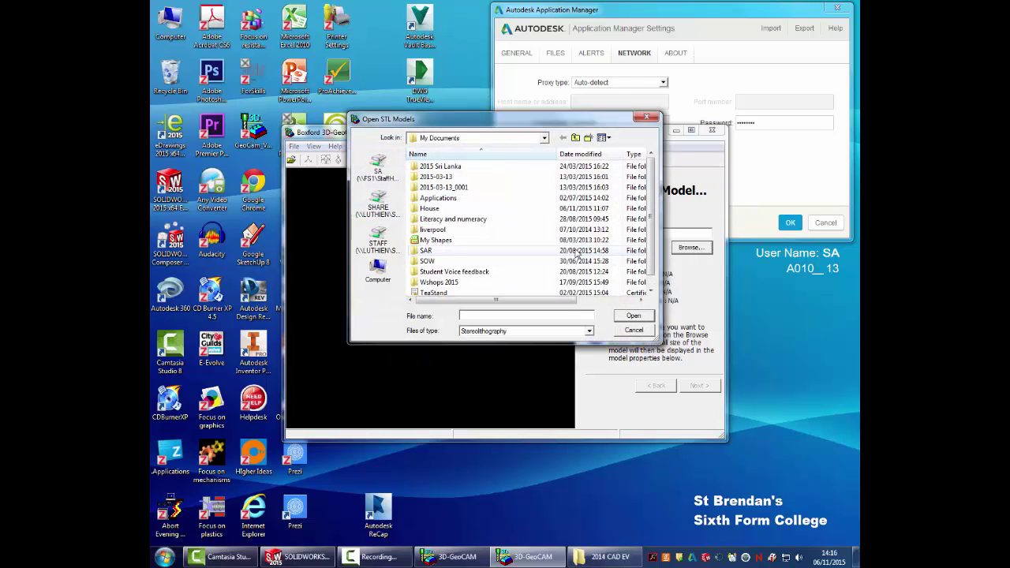
double_click(544, 223)
double_click(555, 242)
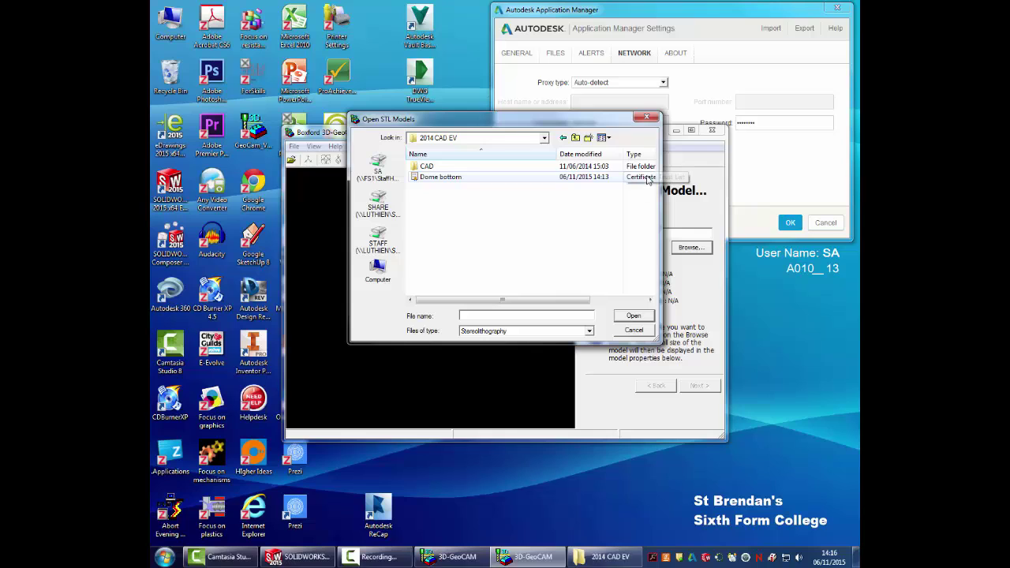
double_click(436, 176)
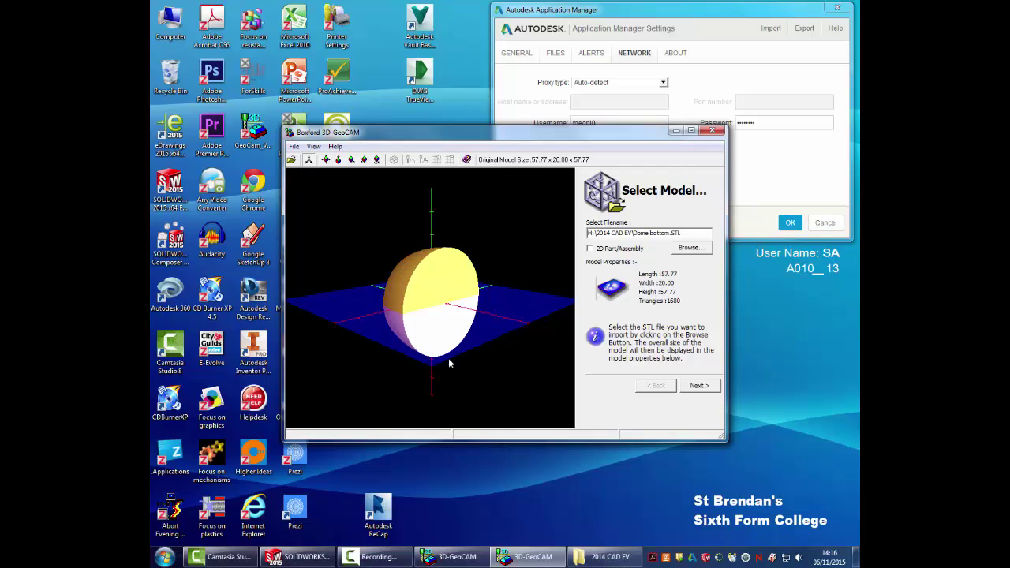
left_click(699, 387)
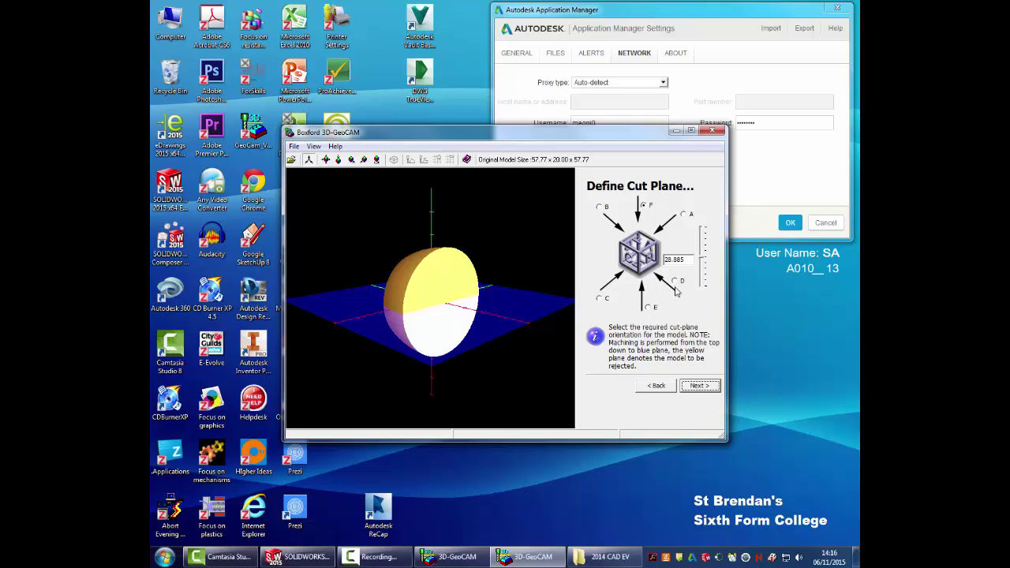
Try cut-plane orientations E, D and C, then settle on orientation B
left_click(649, 308)
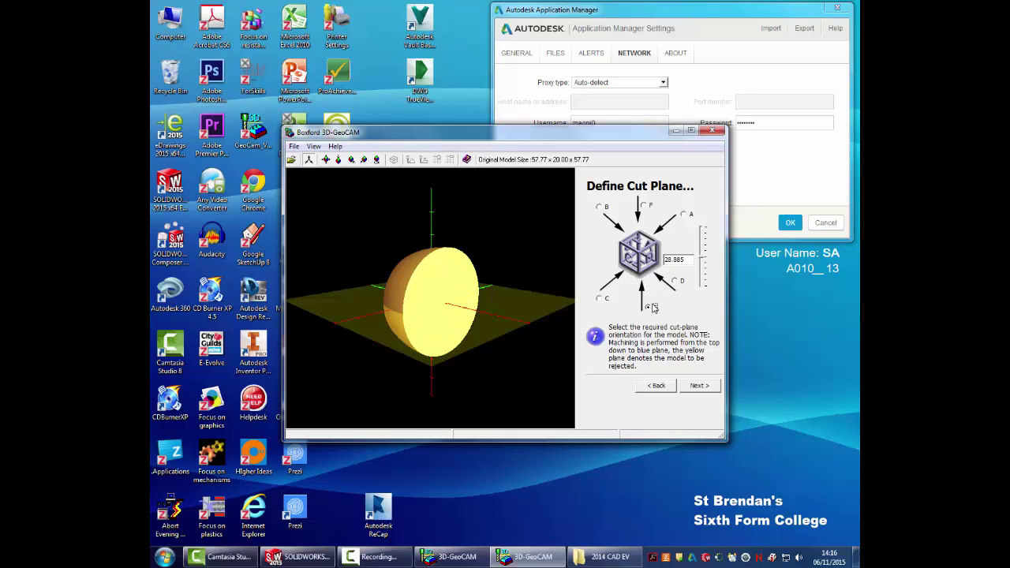
left_click(680, 281)
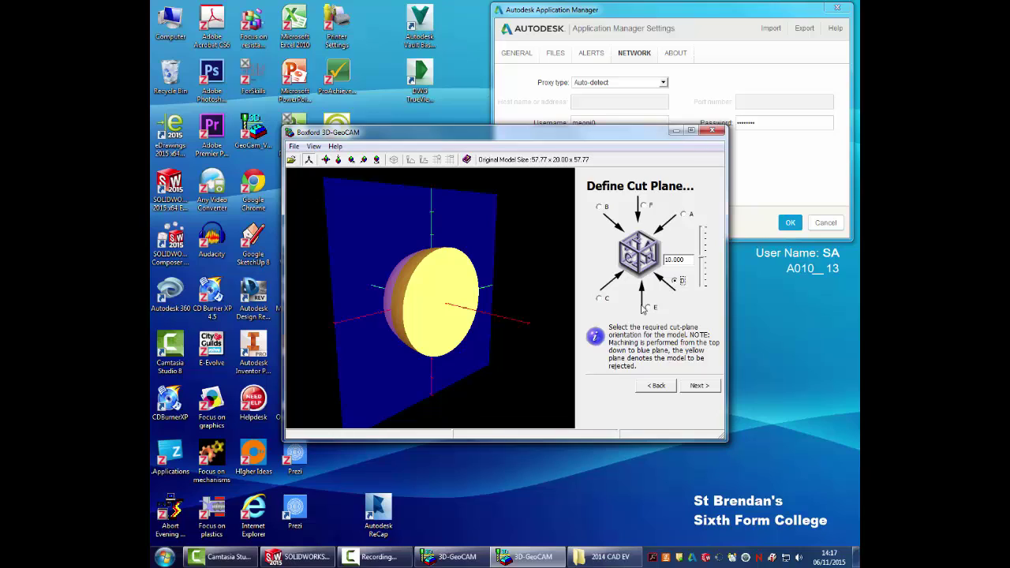
left_click(601, 299)
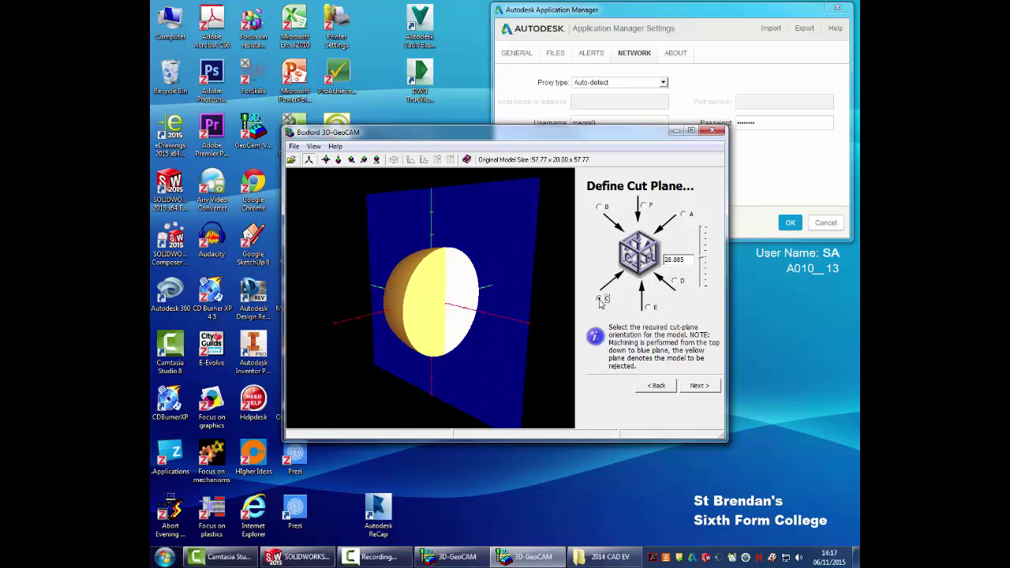
left_click(677, 281)
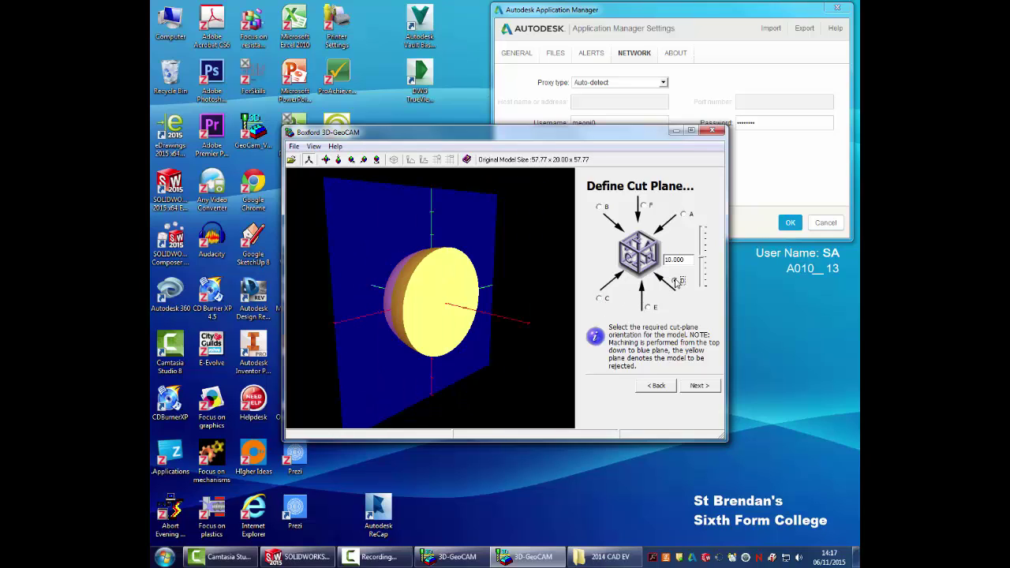
left_click(600, 207)
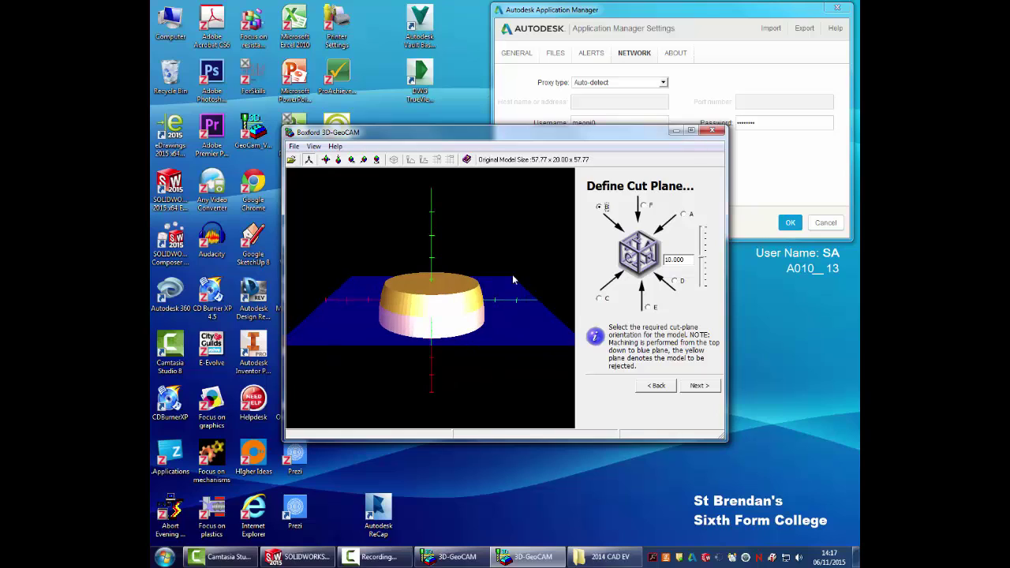
Maximise the window, lower the cut plane to 0.000 and continue to material selection
mouse_move(434, 385)
left_mouse_down()
mouse_move(434, 329)
mouse_move(428, 384)
left_mouse_up()
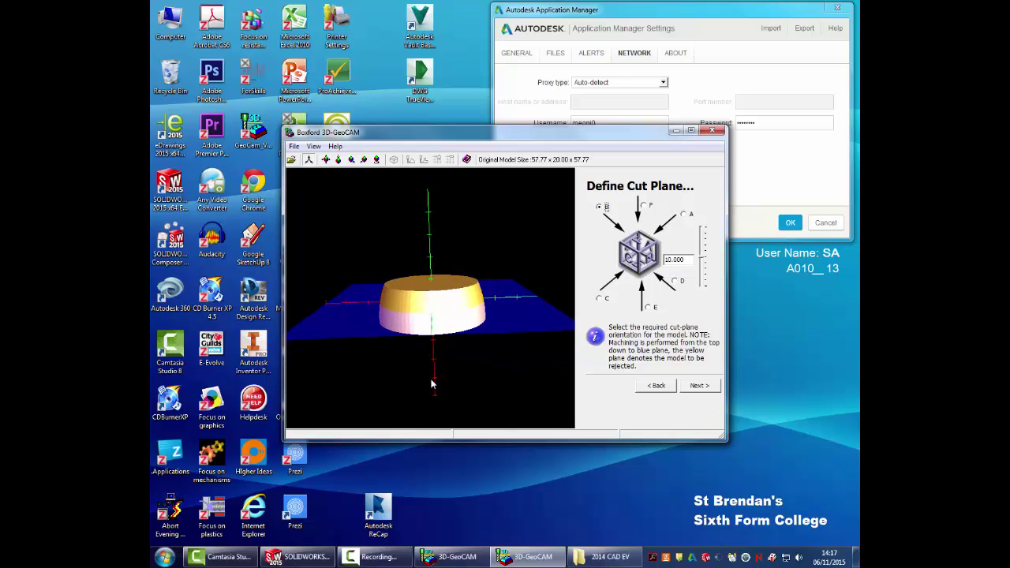
left_click(691, 131)
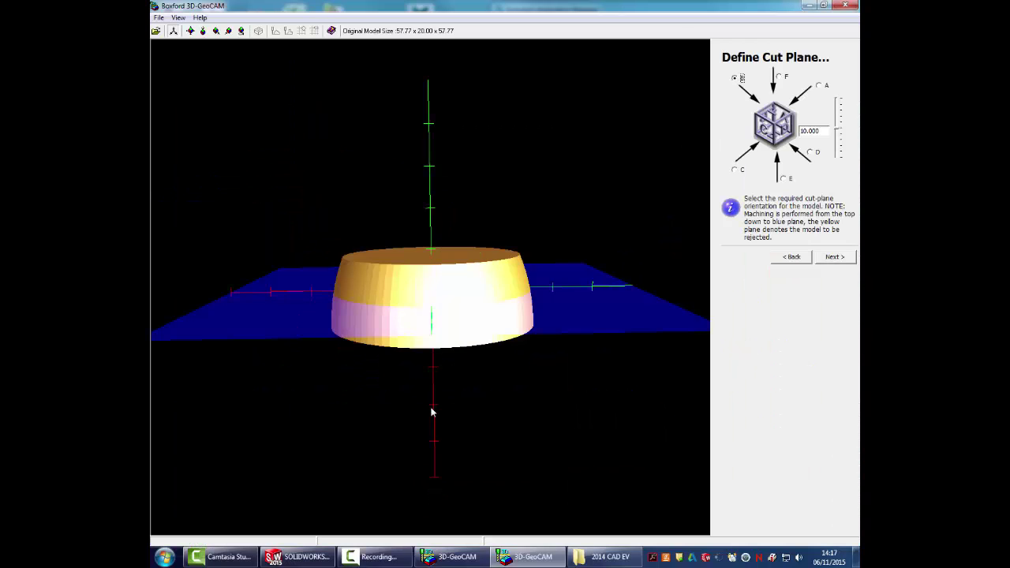
mouse_move(431, 411)
left_mouse_down()
mouse_move(430, 397)
mouse_move(432, 437)
mouse_move(431, 427)
left_mouse_up()
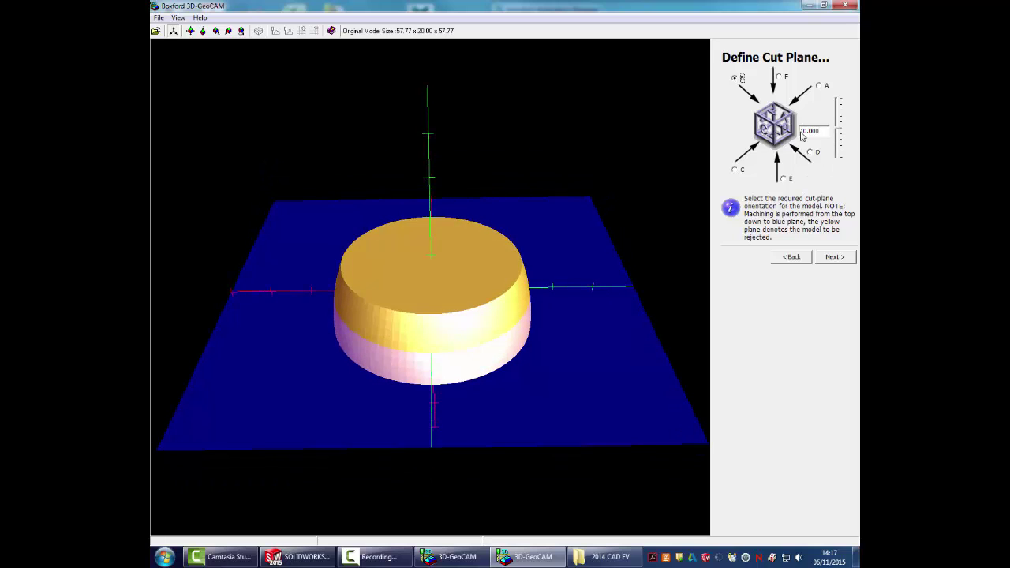
left_click_drag(839, 132, 841, 170)
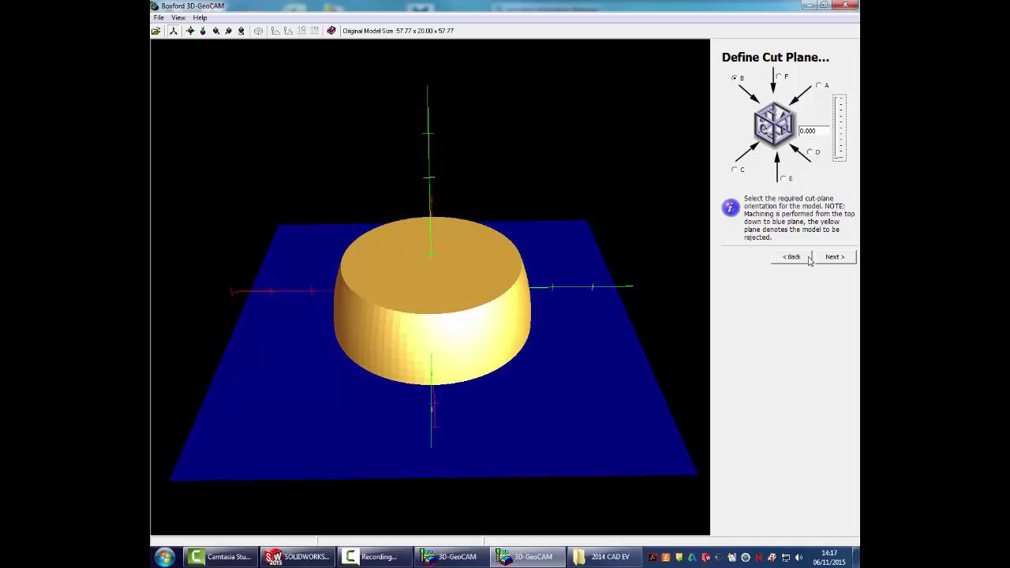
left_click(831, 256)
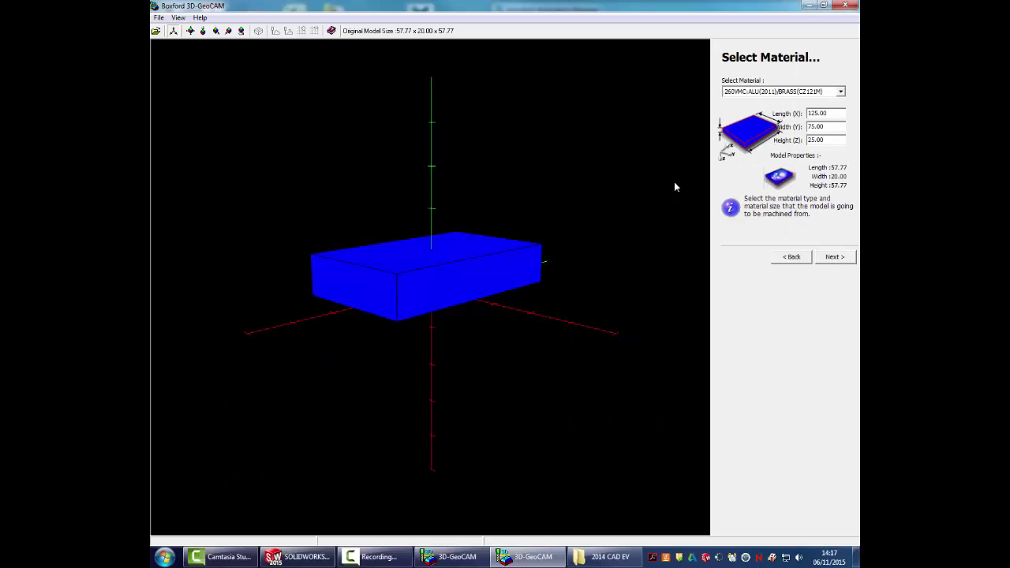
Choose A3HSRMI2:HARD WOOD stock sized 70 × 70 × 20 and continue to Model Resize
left_click(829, 91)
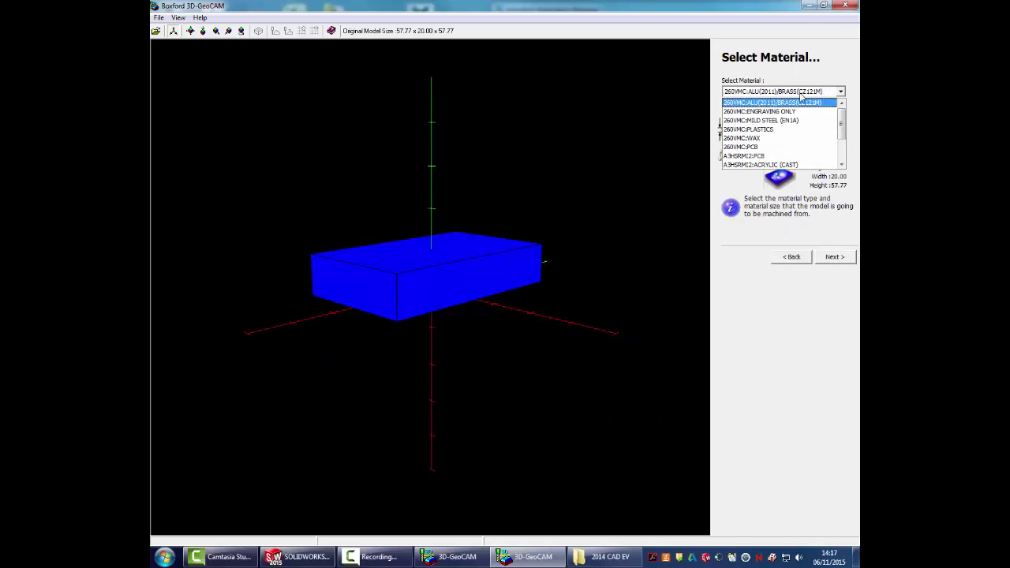
scroll(774, 136, "down", 2)
left_click(774, 138)
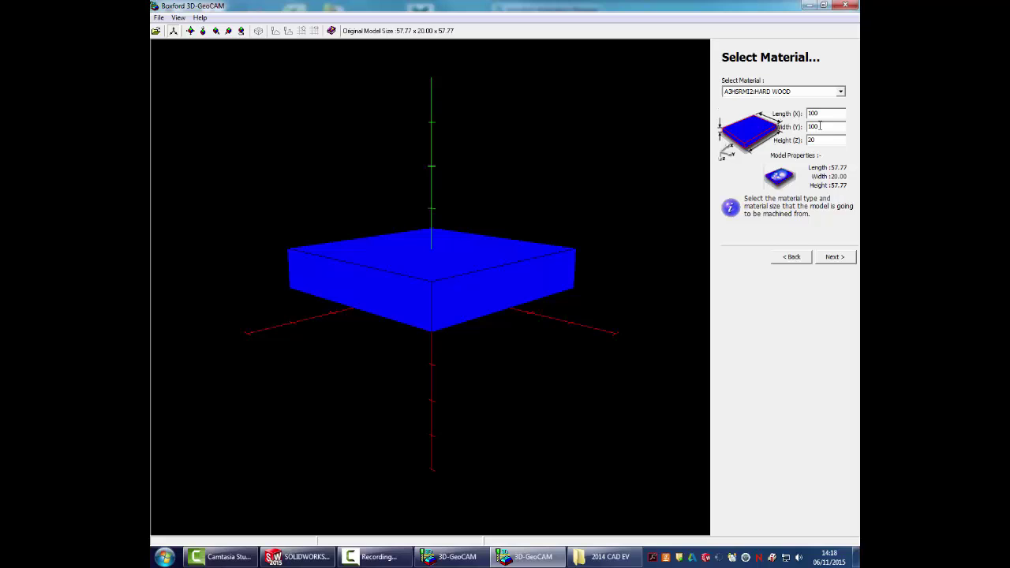
type("70")
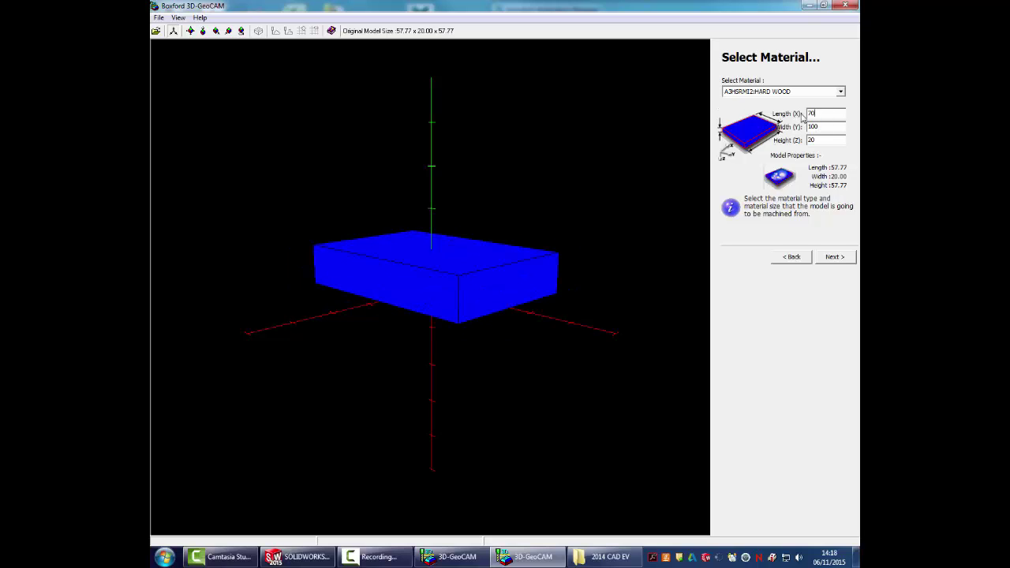
type("70")
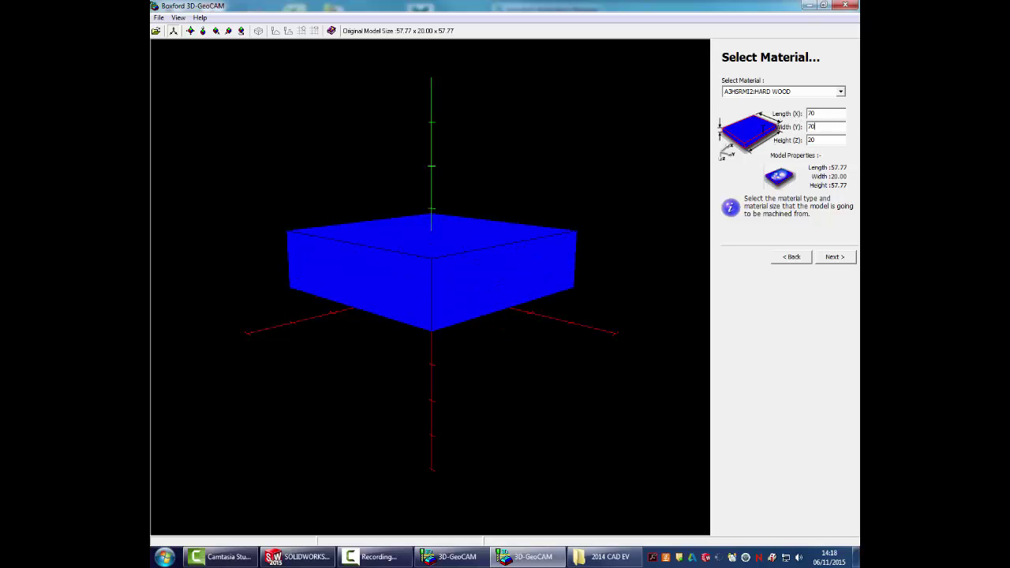
left_click(836, 258)
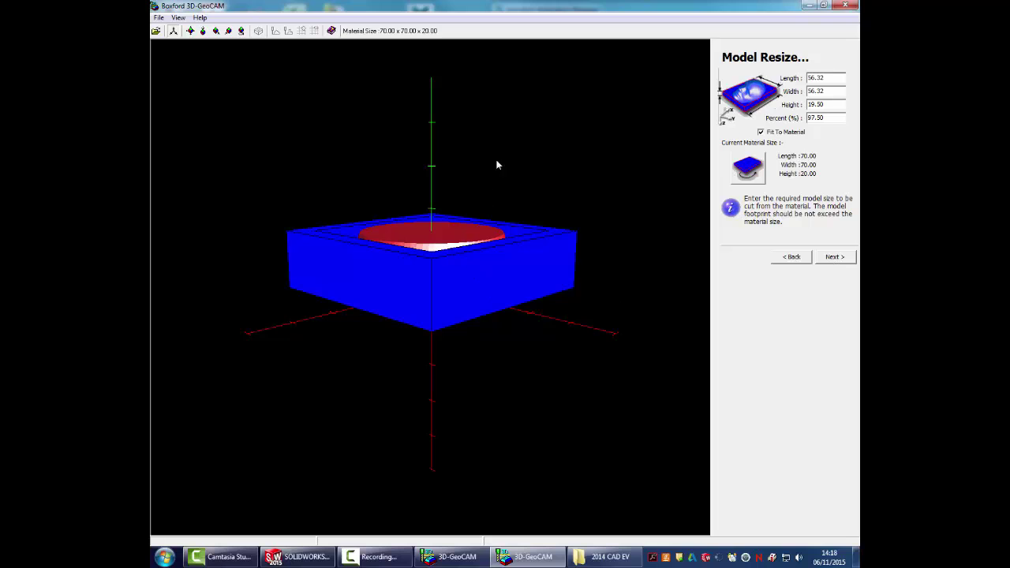
Rescale the dome to 100% (57.77 × 57.77 × 20) and keep it fitted to the stock's centre
left_click_drag(495, 164, 492, 199)
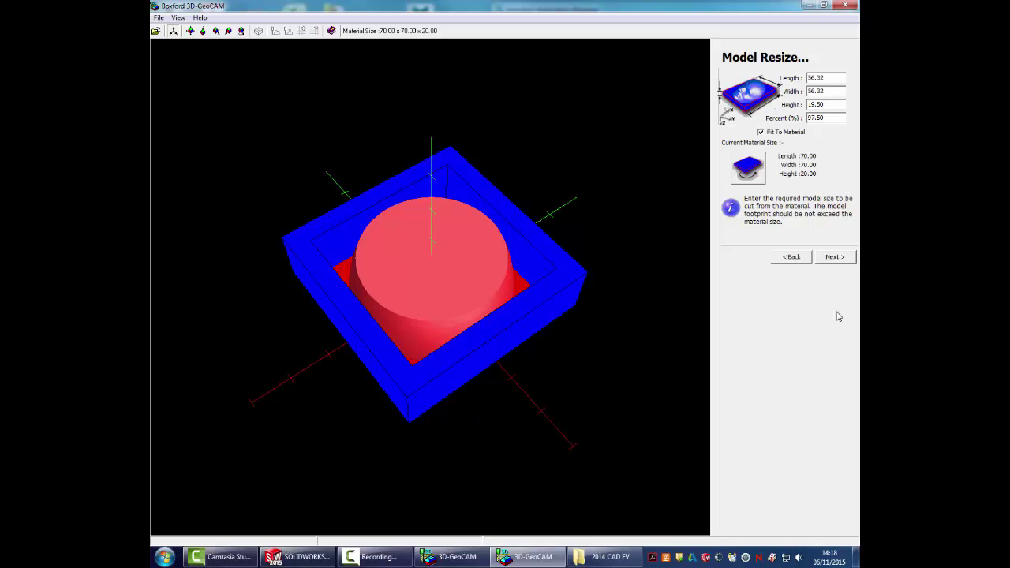
left_click(834, 260)
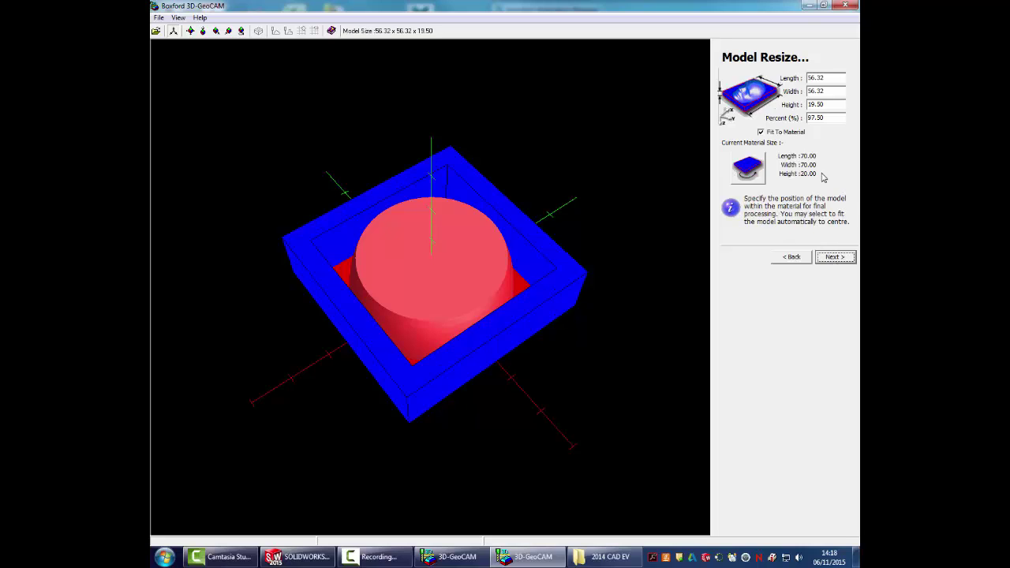
left_click(792, 259)
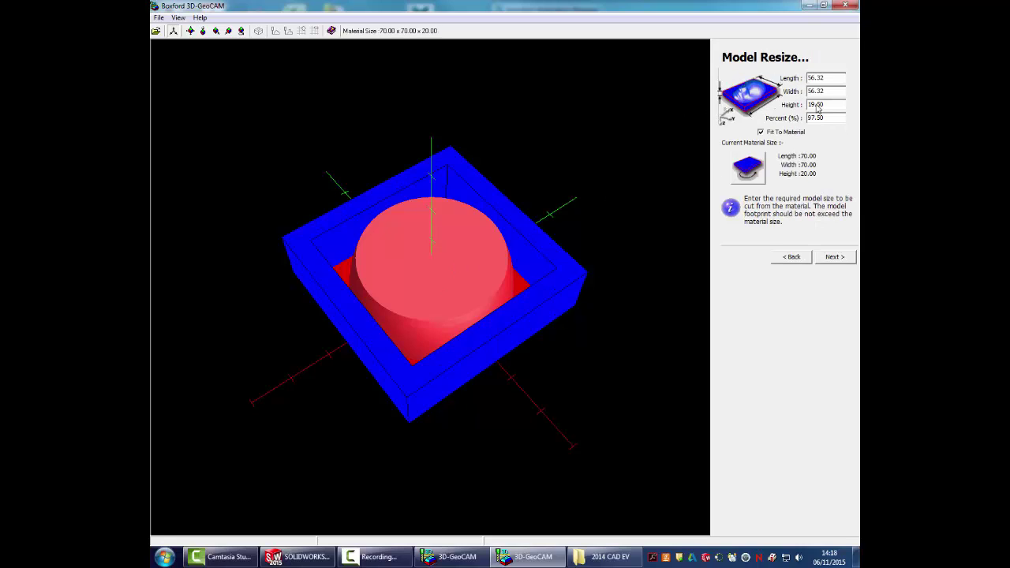
left_click_drag(828, 117, 776, 117)
type("100")
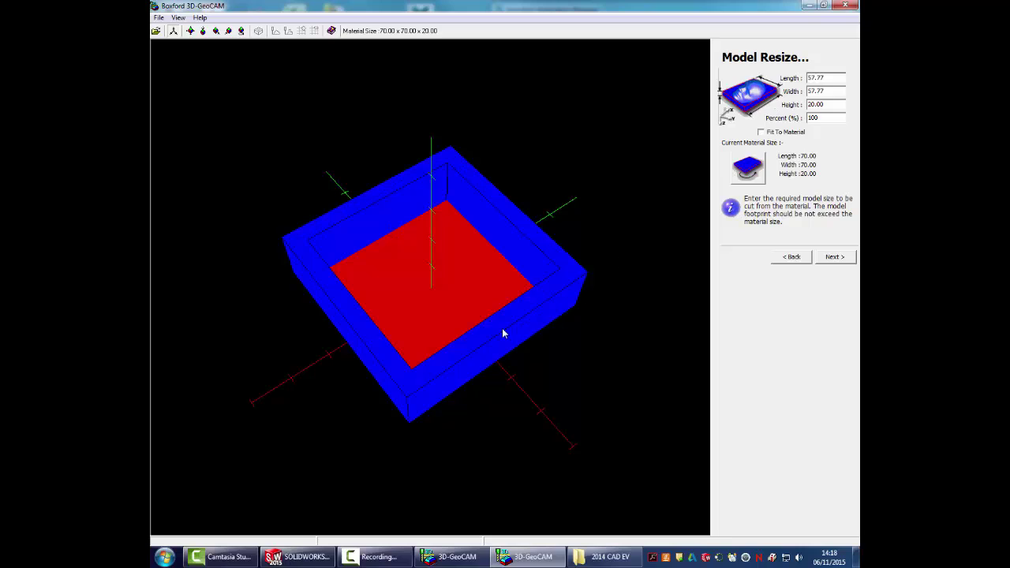
left_click(835, 258)
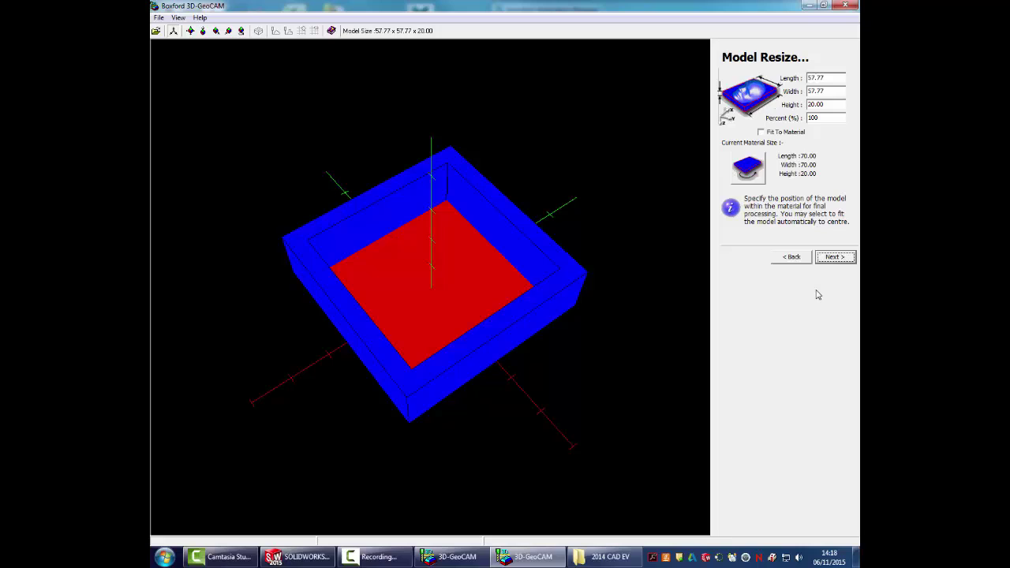
left_click(834, 260)
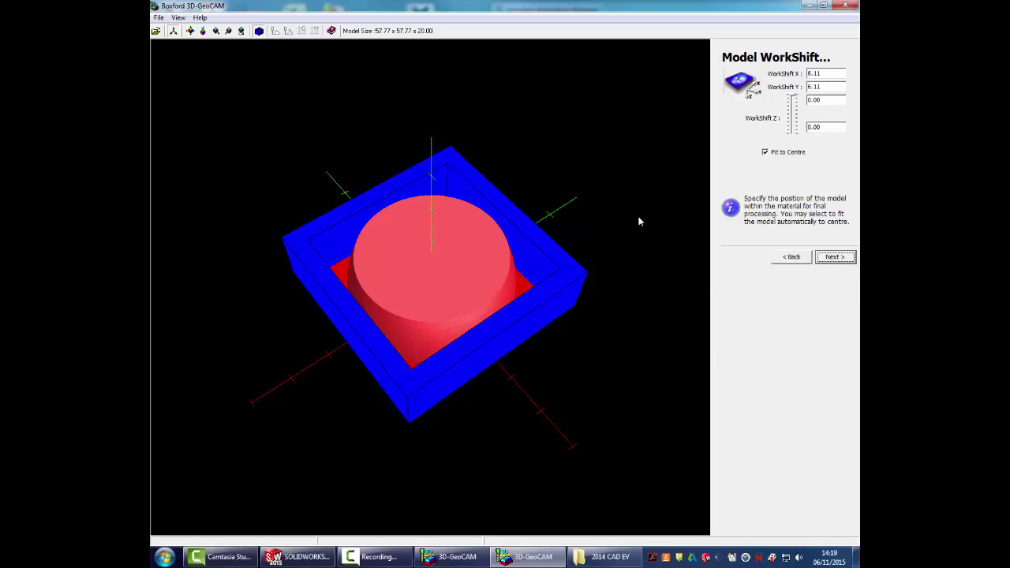
Select the 9615 6.350mm radius cutter as both the roughing and the finishing tool
left_click(835, 257)
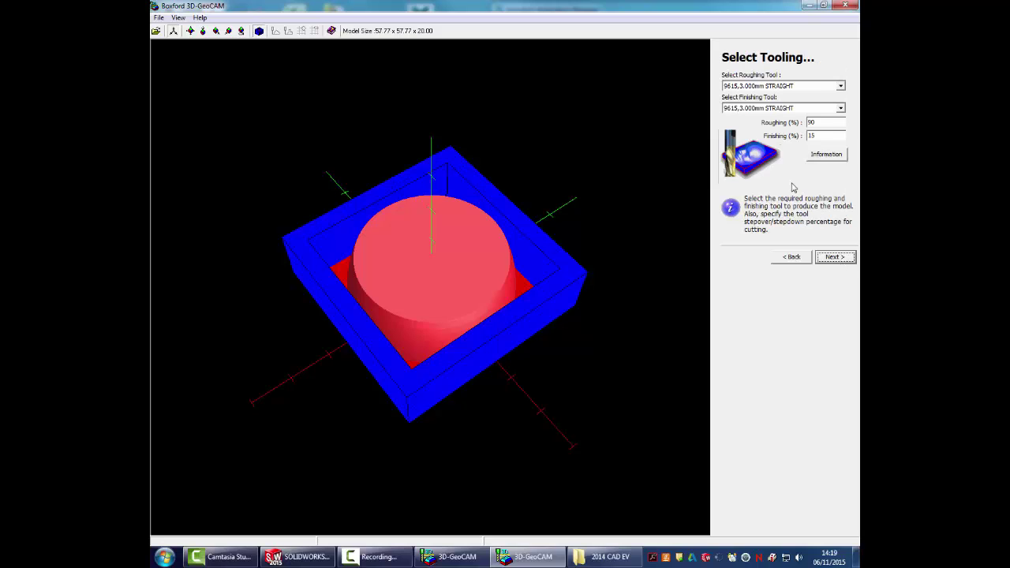
left_click(840, 87)
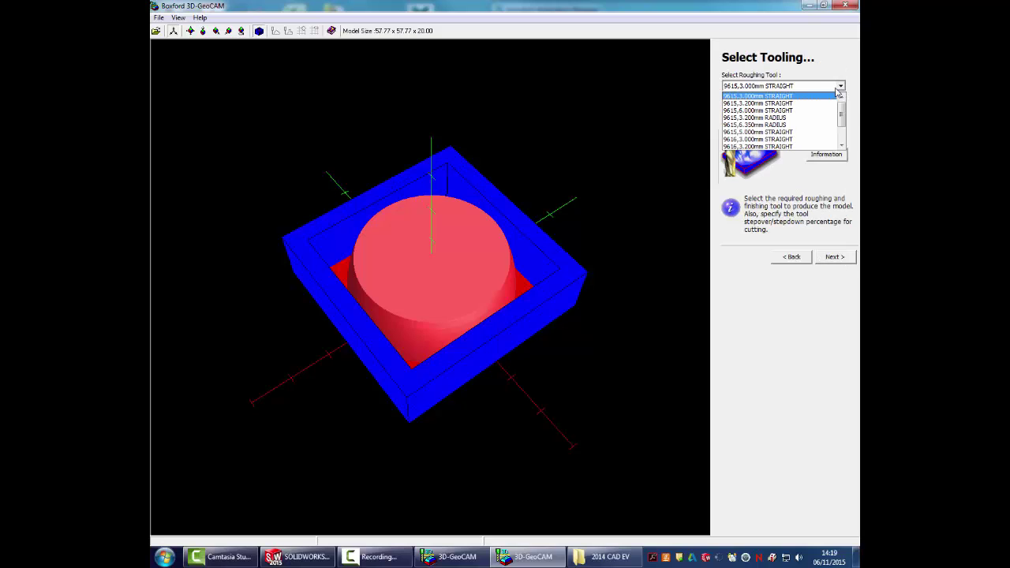
left_click(780, 125)
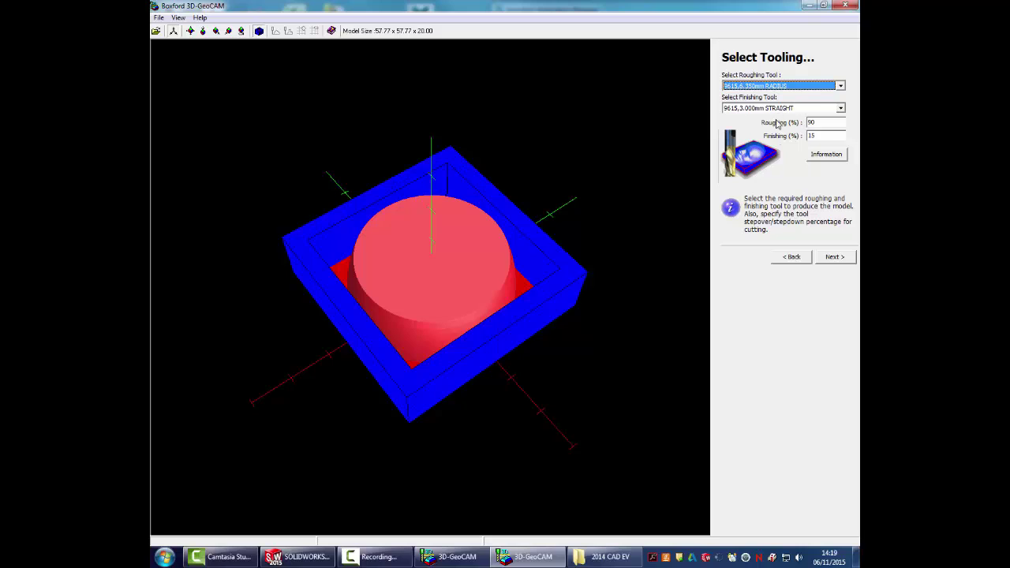
left_click(840, 109)
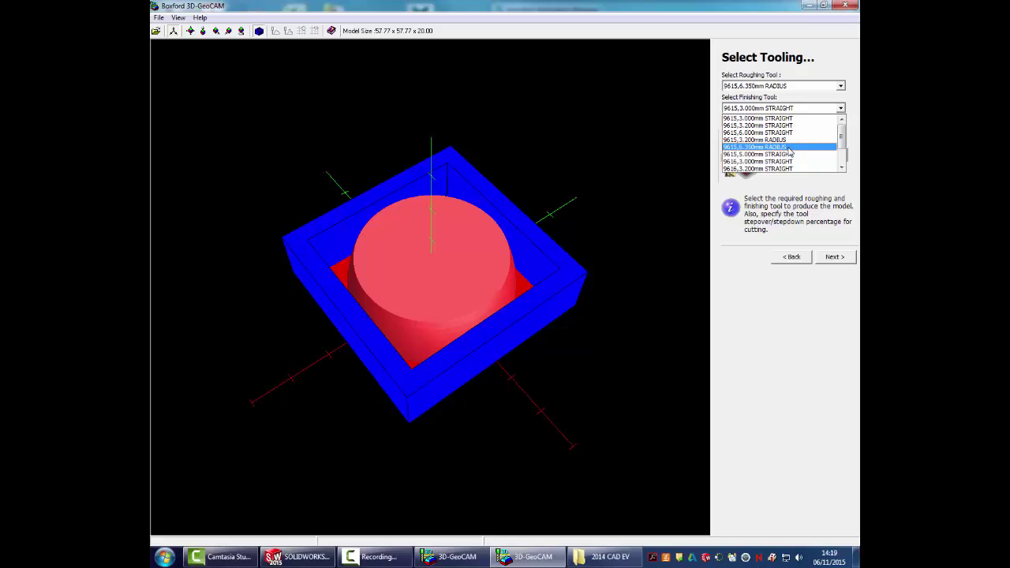
left_click(789, 148)
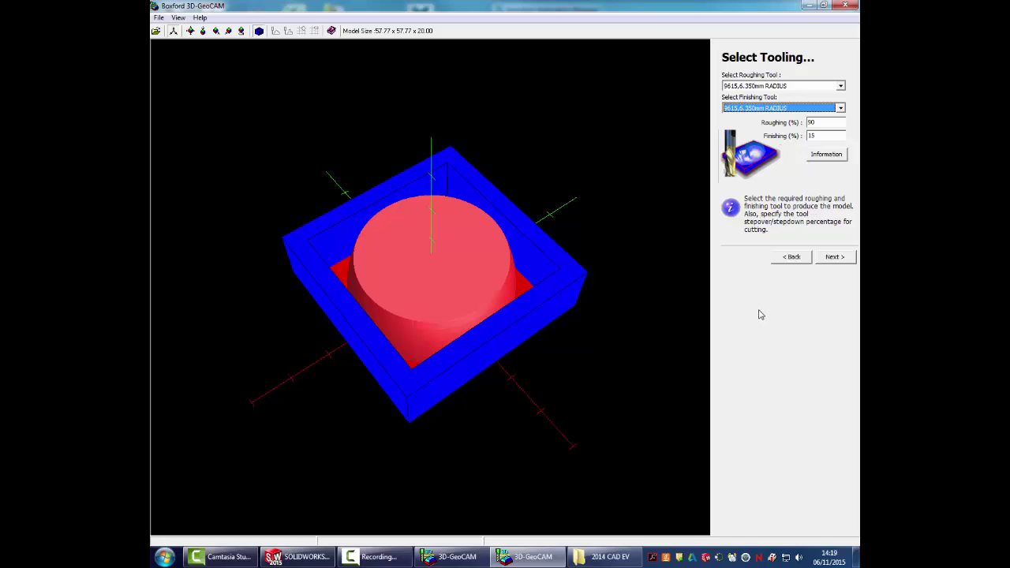
left_click(834, 257)
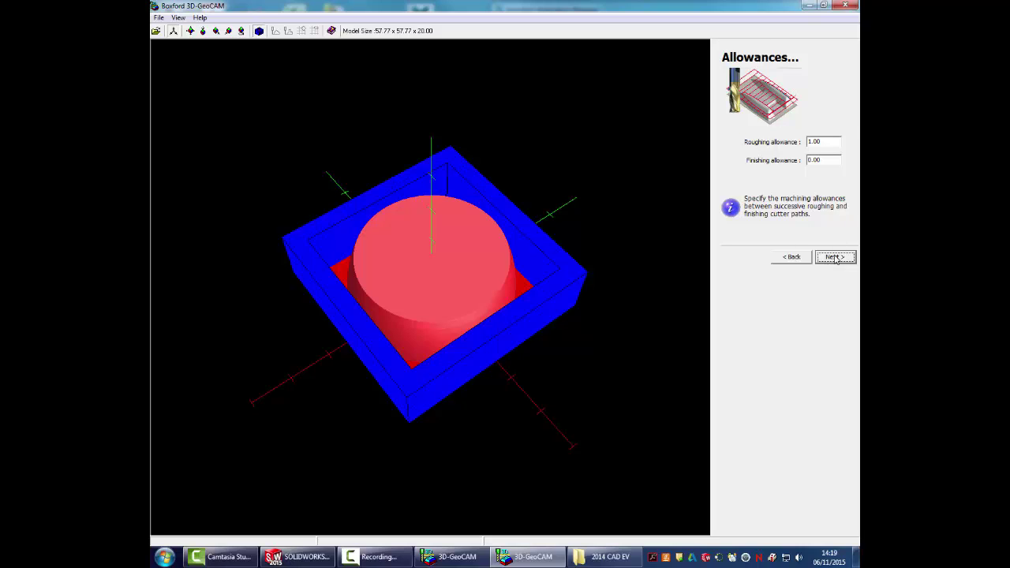
Accept the 1.00/0.00 allowances and keep Rough Entire Material switched on in Footprint Control
left_click(835, 258)
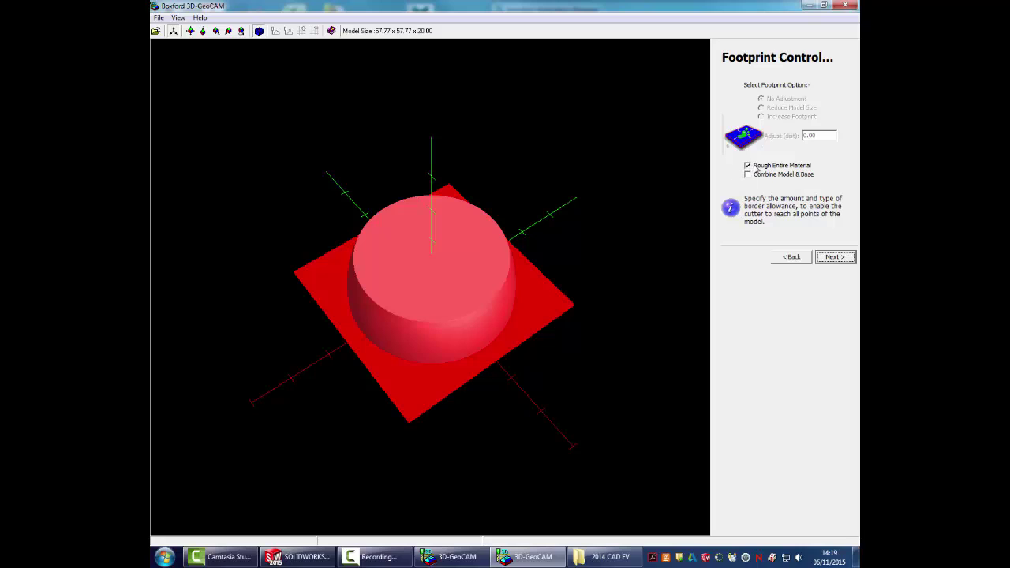
left_click(747, 166)
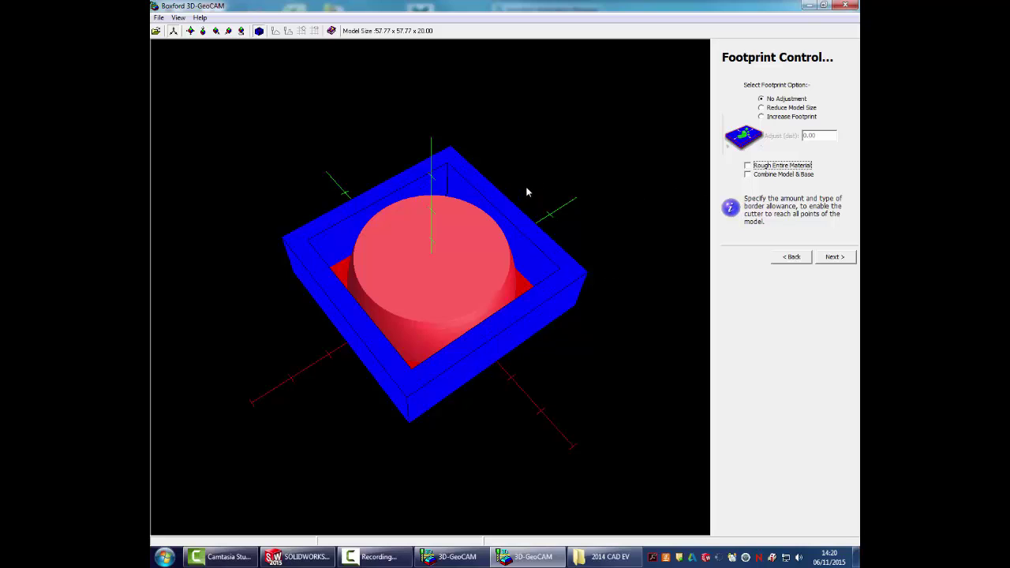
left_click(748, 166)
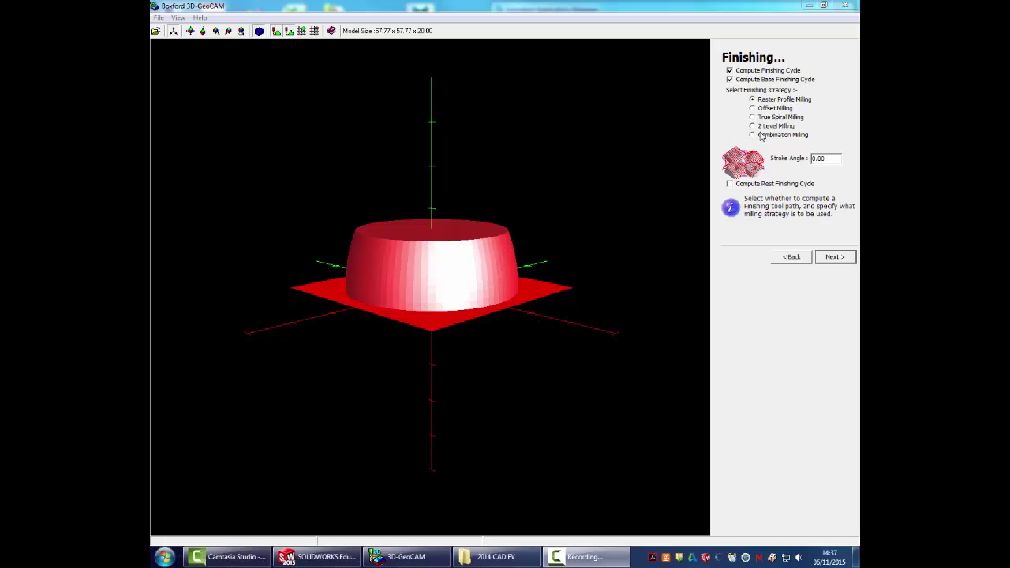
Set the finish to True Spiral Milling, compute the toolpaths and play the cutting simulation
left_click(752, 117)
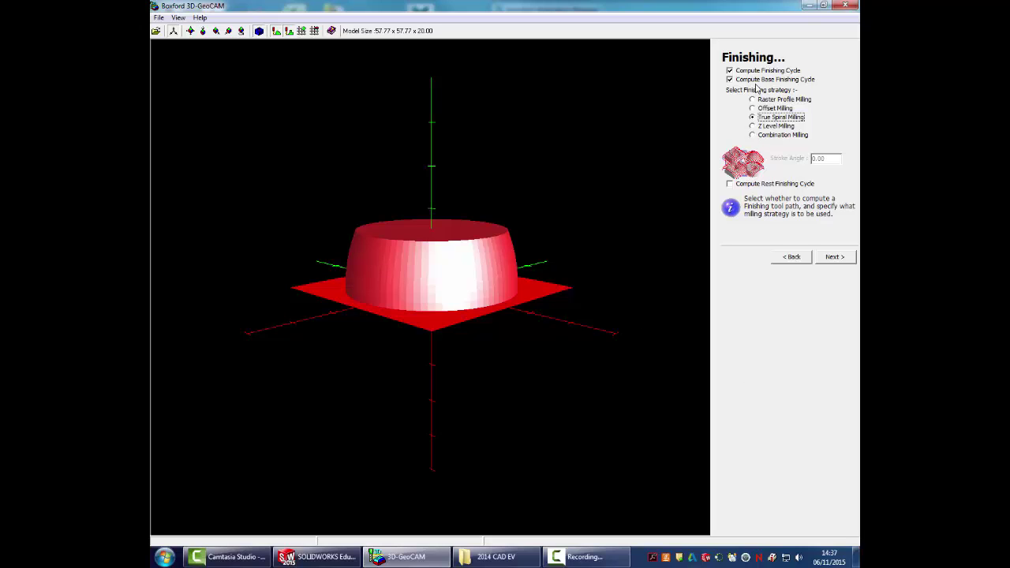
left_click(835, 258)
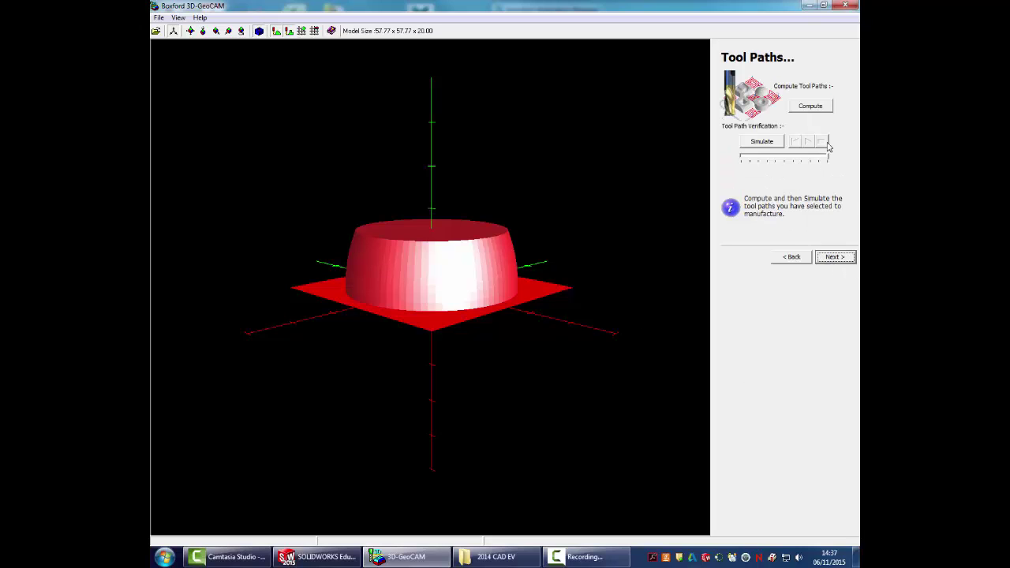
left_click(810, 104)
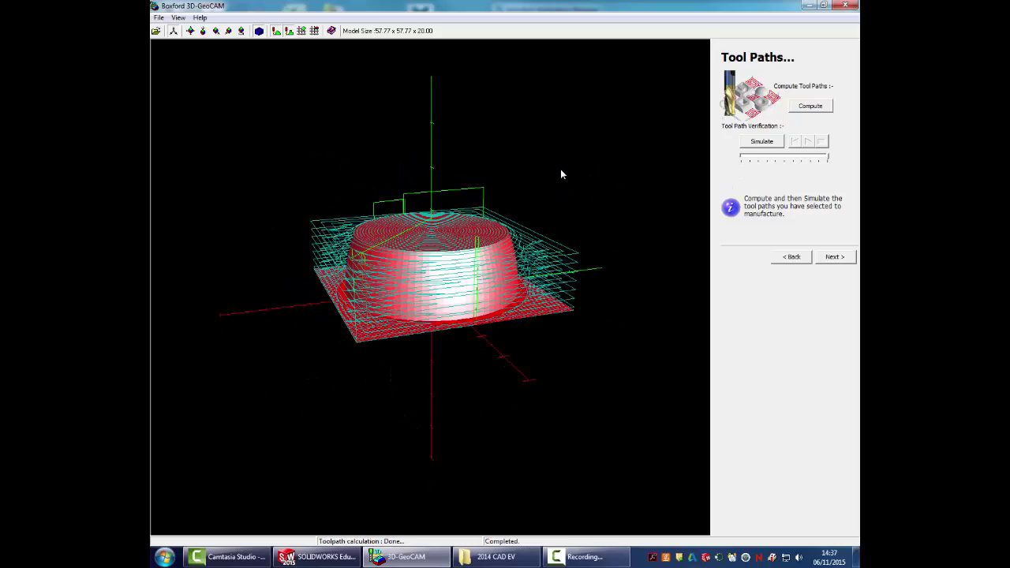
left_click(757, 141)
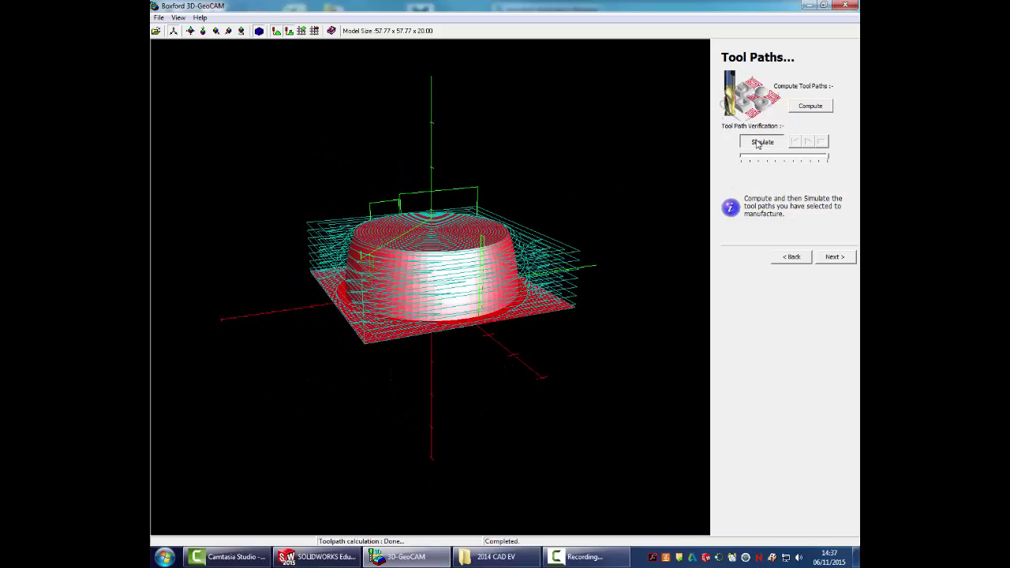
left_click(807, 141)
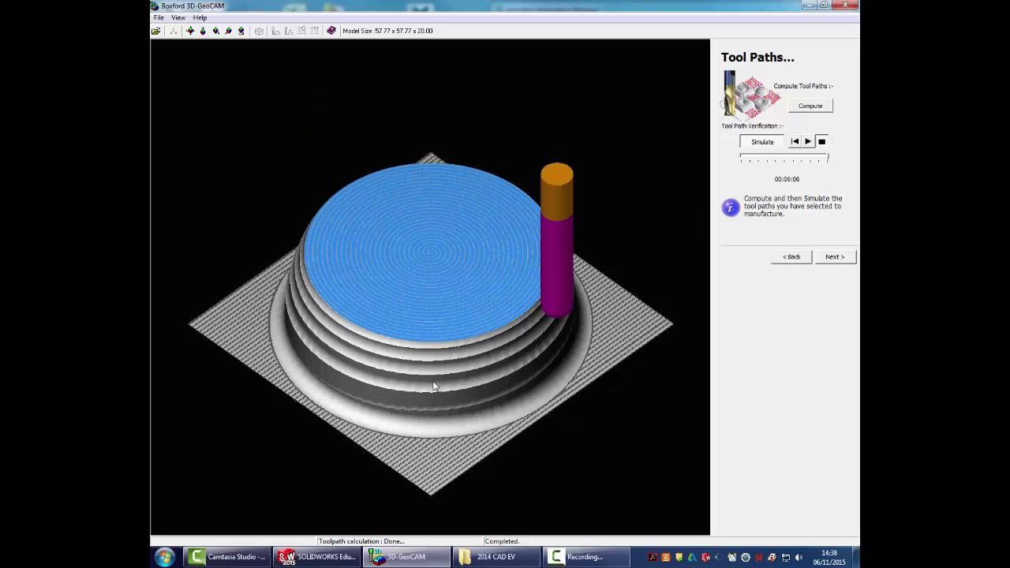
Go back through the wizard pages and reselect Raster Profile Milling as the finishing strategy
left_click(792, 257)
left_click(791, 257)
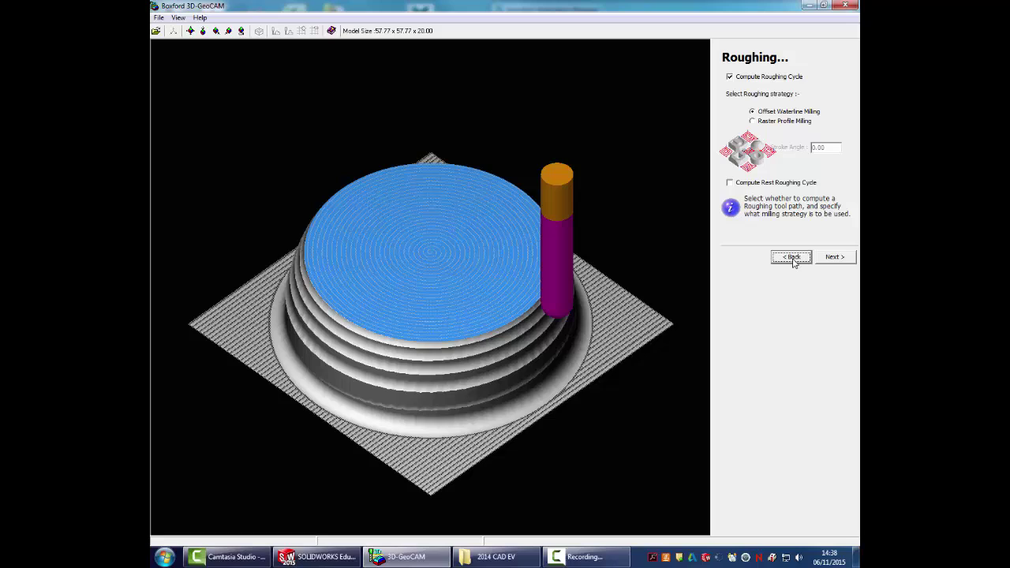
left_click(792, 257)
left_click(792, 257)
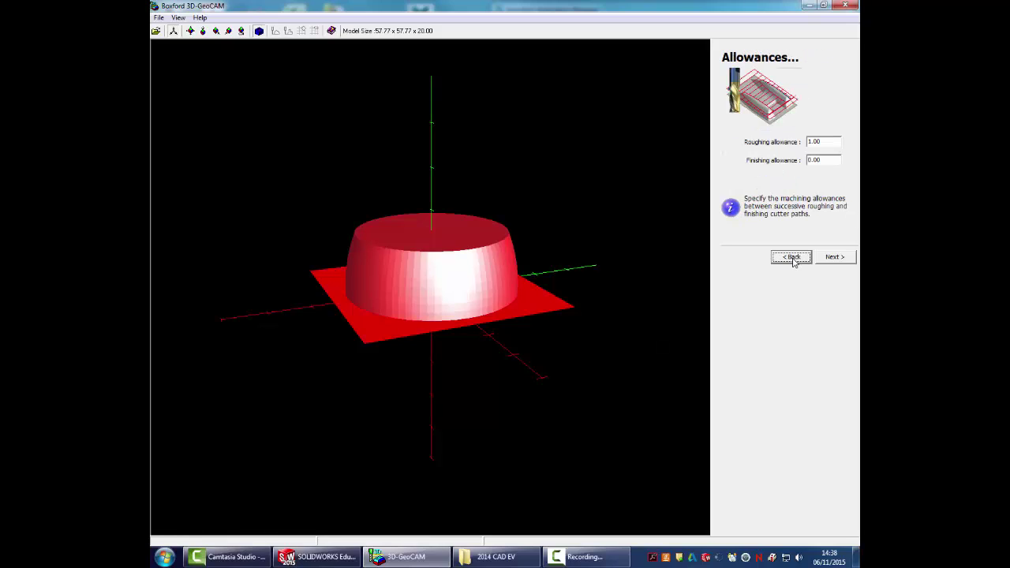
left_click(791, 257)
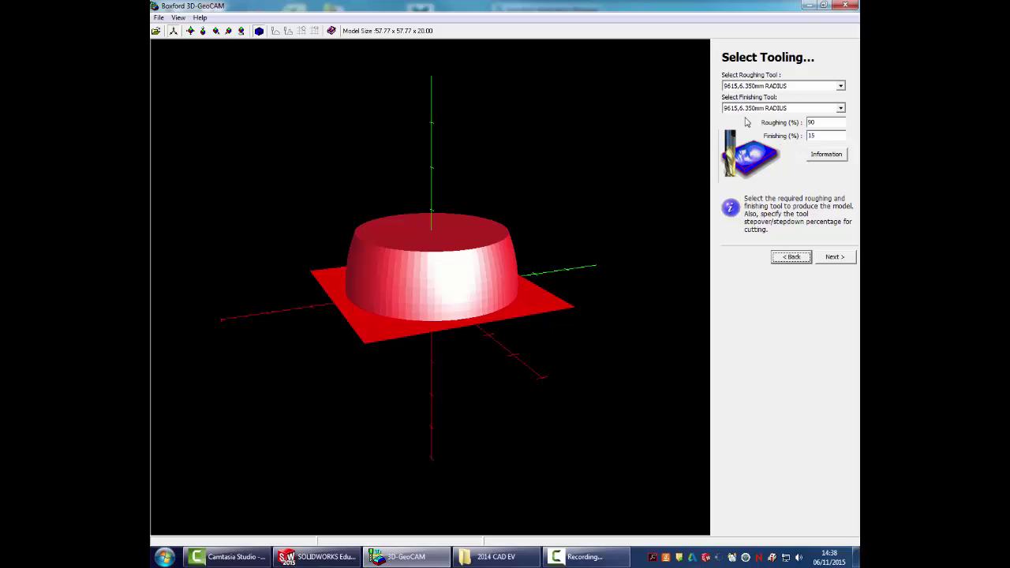
left_click(834, 259)
left_click(834, 259)
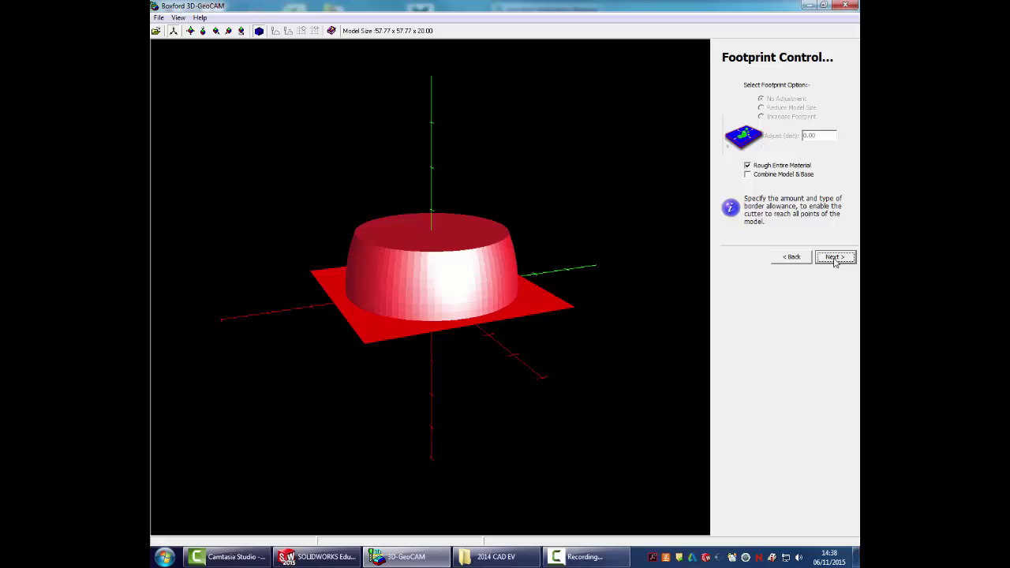
left_click(834, 260)
left_click(834, 260)
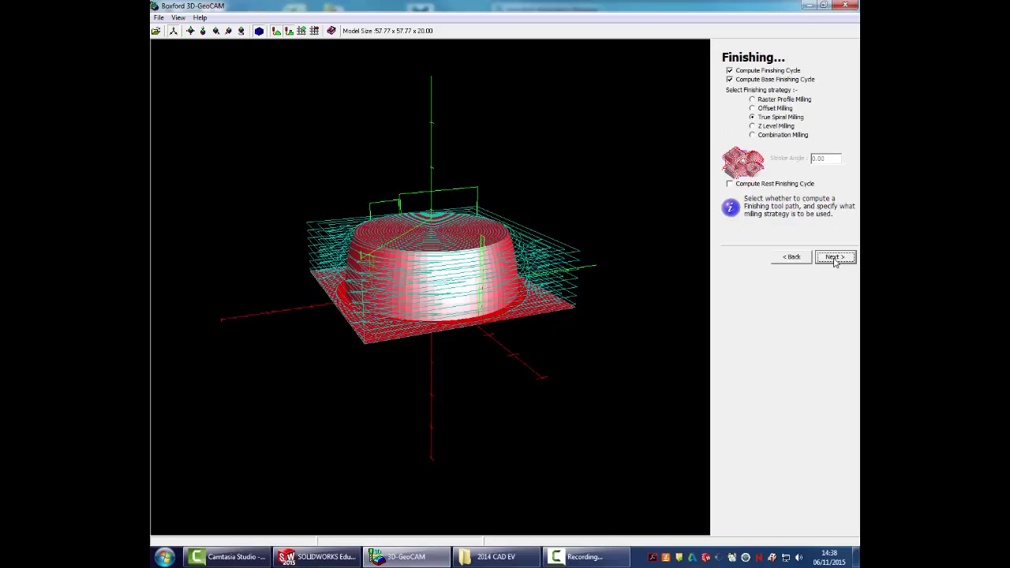
left_click(754, 100)
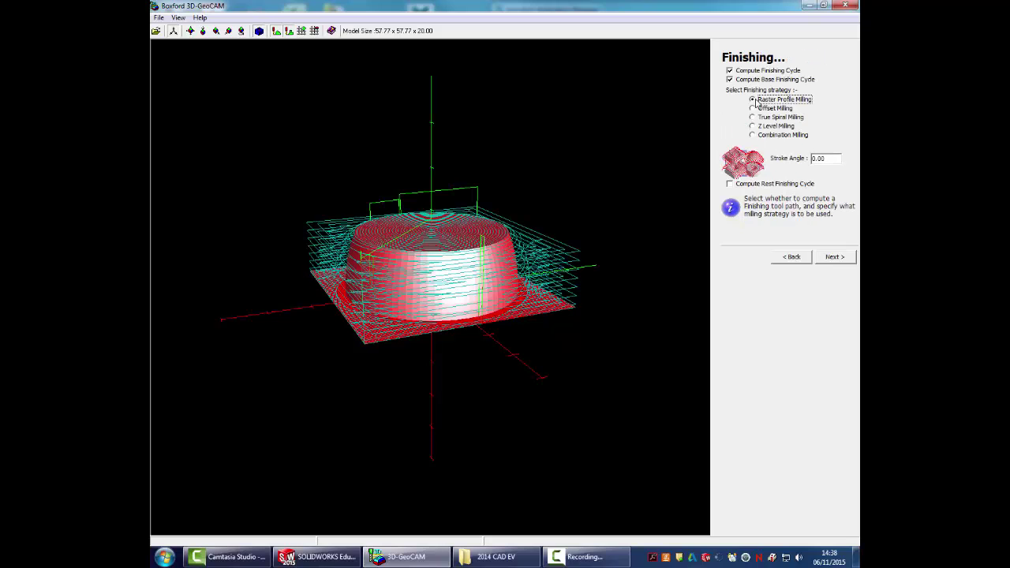
left_click(836, 259)
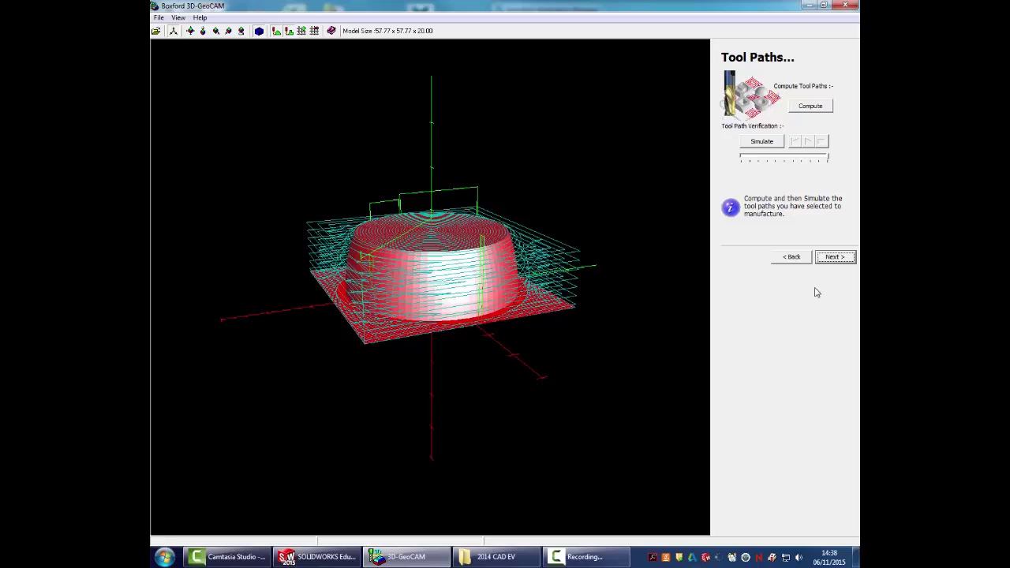
Recompute the raster-finish toolpaths and simulate cutting the dome, about 00:06:46 machining time
left_click(805, 107)
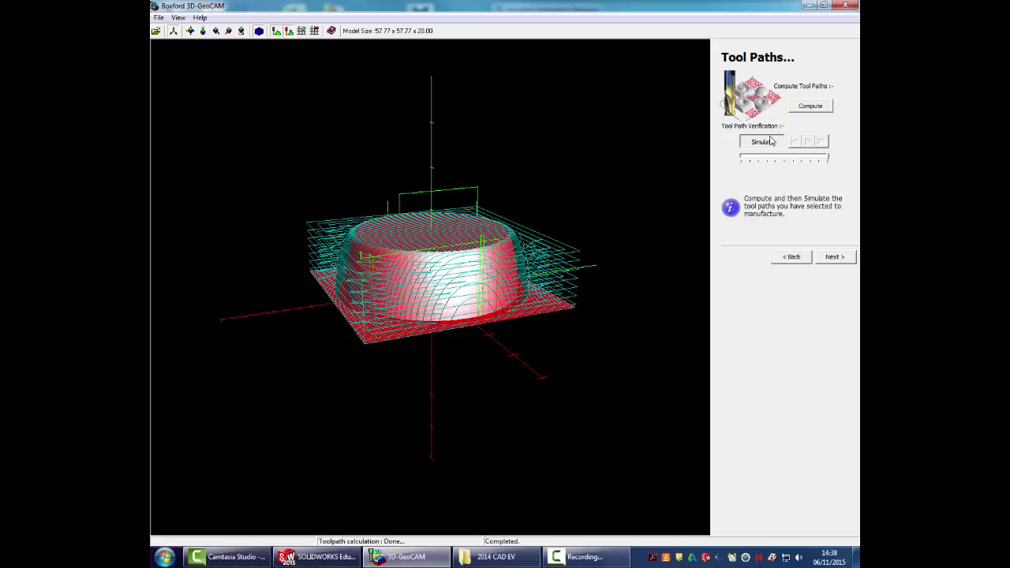
left_click(762, 142)
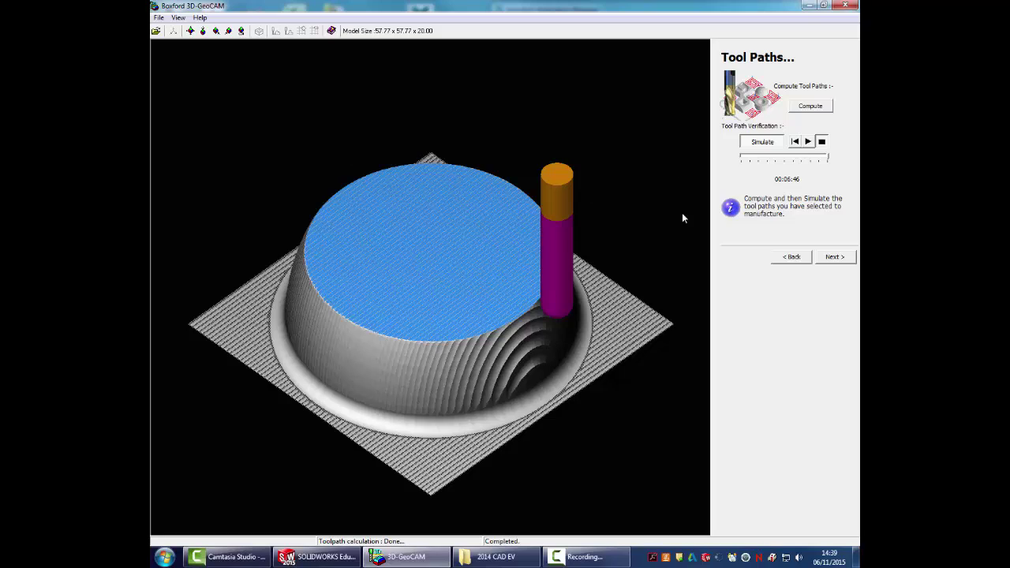
Advance to Post Process with Boxford V10 and both Roughing and Finishing toolpaths ticked
left_click(842, 257)
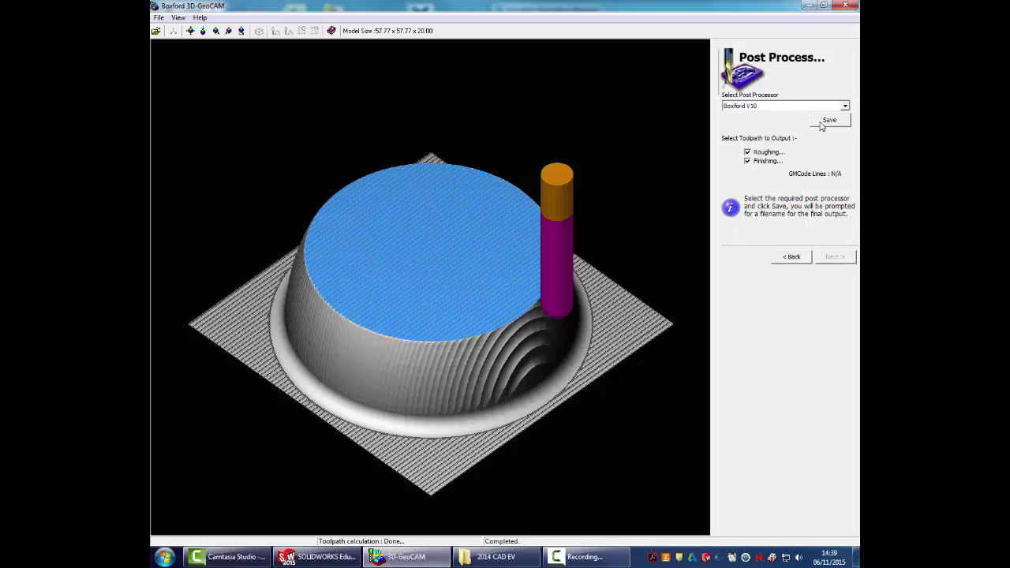